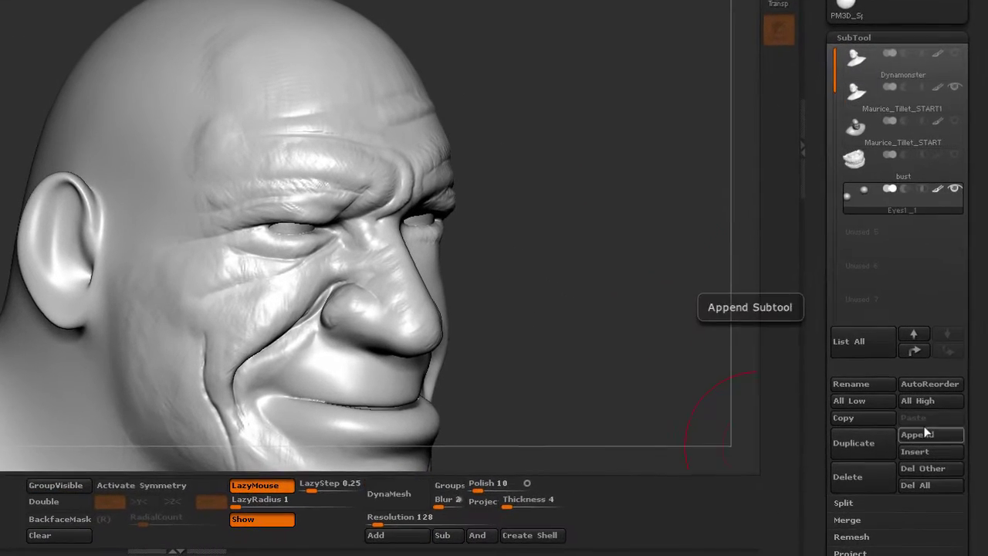
# Append a Sphere3D subtool to the bust and frame it in the view.
pyautogui.click(926, 433)
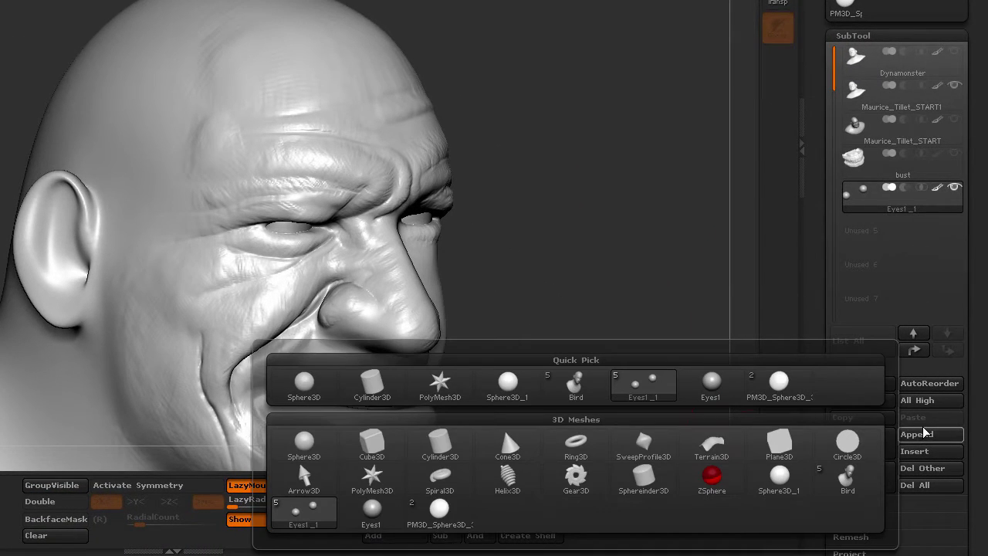
pyautogui.moveTo(304, 386)
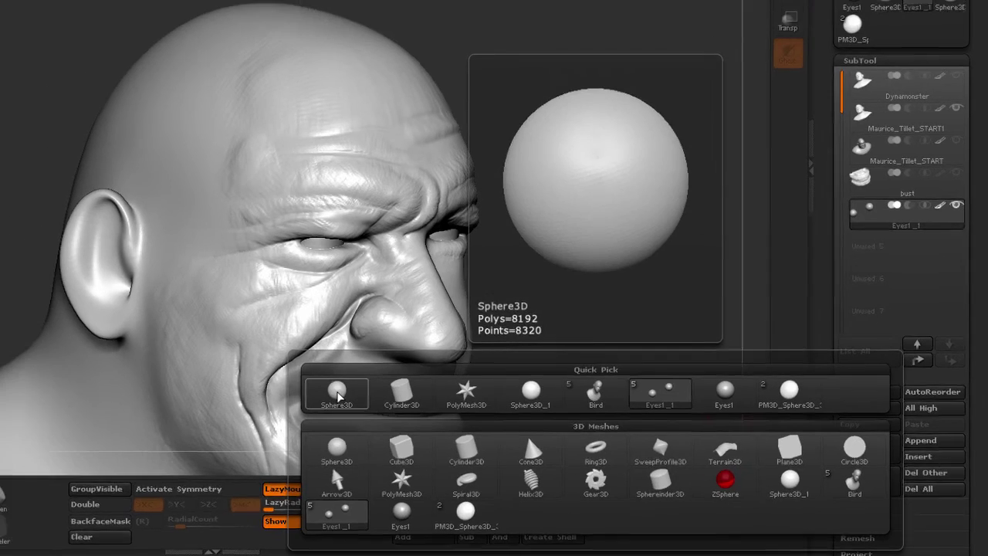
pyautogui.click(338, 393)
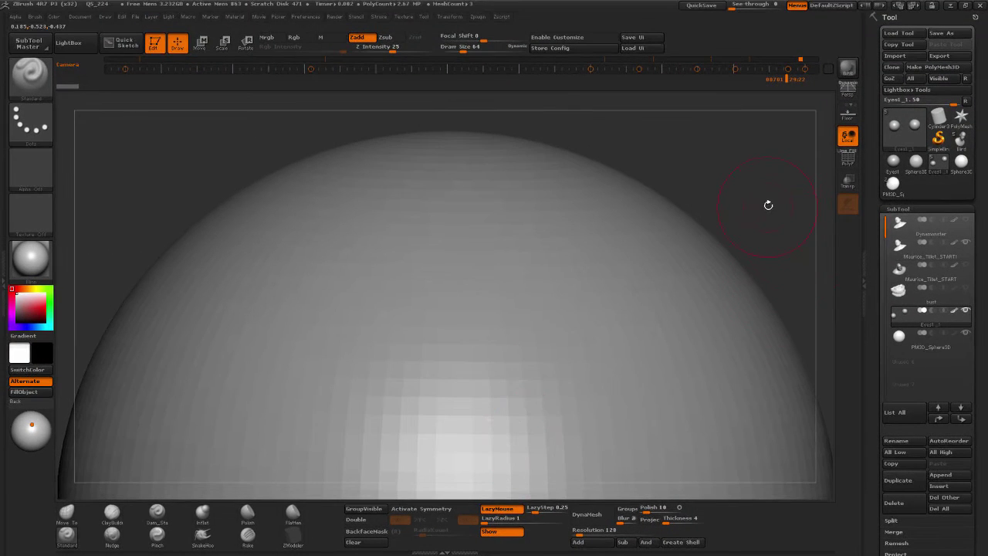
pyautogui.keyDown('alt'); pyautogui.moveTo(768, 205); pyautogui.dragTo(529, 216); pyautogui.keyUp('alt')
pyautogui.keyDown('alt'); pyautogui.moveTo(573, 303); pyautogui.dragTo(634, 208); pyautogui.keyUp('alt')
pyautogui.moveTo(686, 260); pyautogui.dragTo(636, 270)
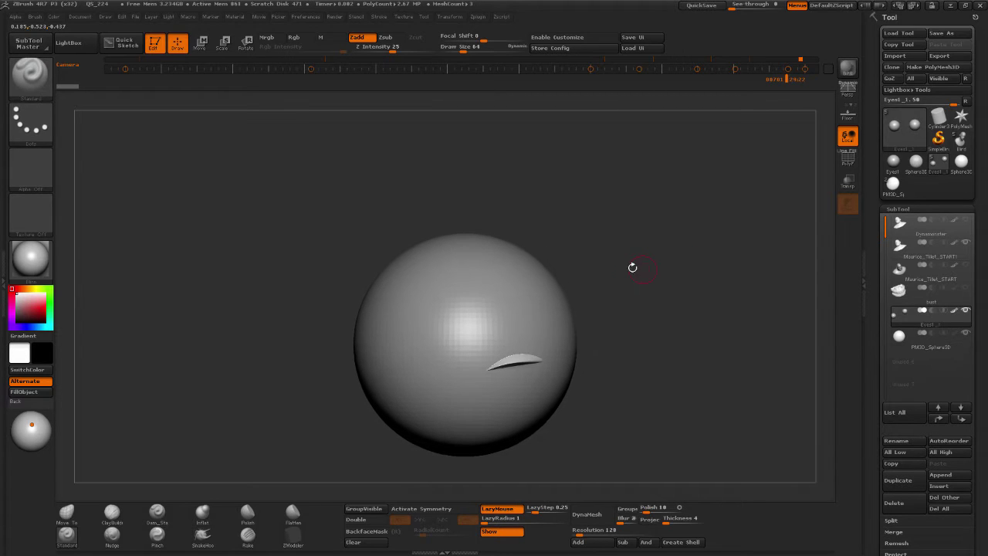
# Activate the Move transpose line and make the appended sphere the active subtool.
pyautogui.click(200, 44)
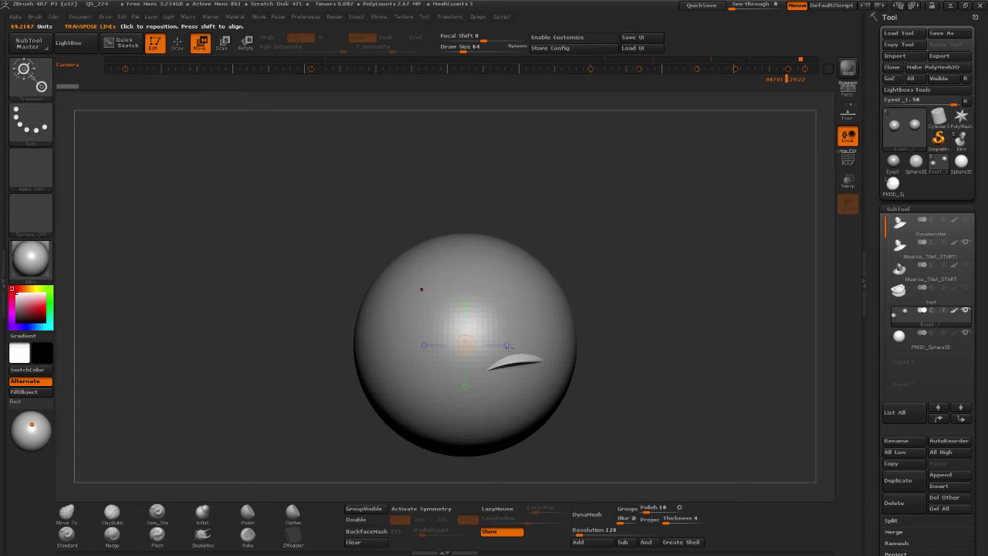
pyautogui.moveTo(546, 345); pyautogui.dragTo(692, 290, button='right')
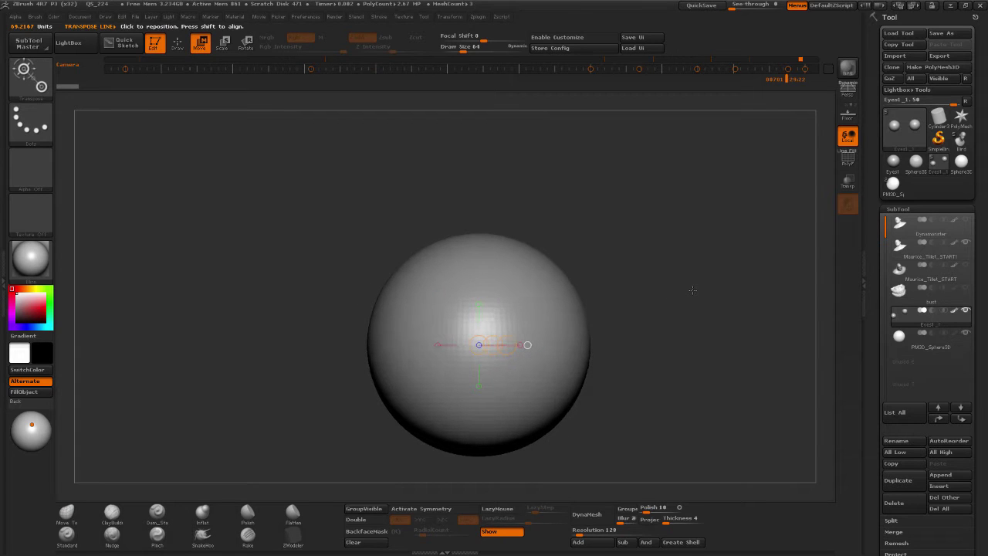
pyautogui.keyDown('alt'); pyautogui.moveTo(640, 321); pyautogui.dragTo(708, 316); pyautogui.keyUp('alt')
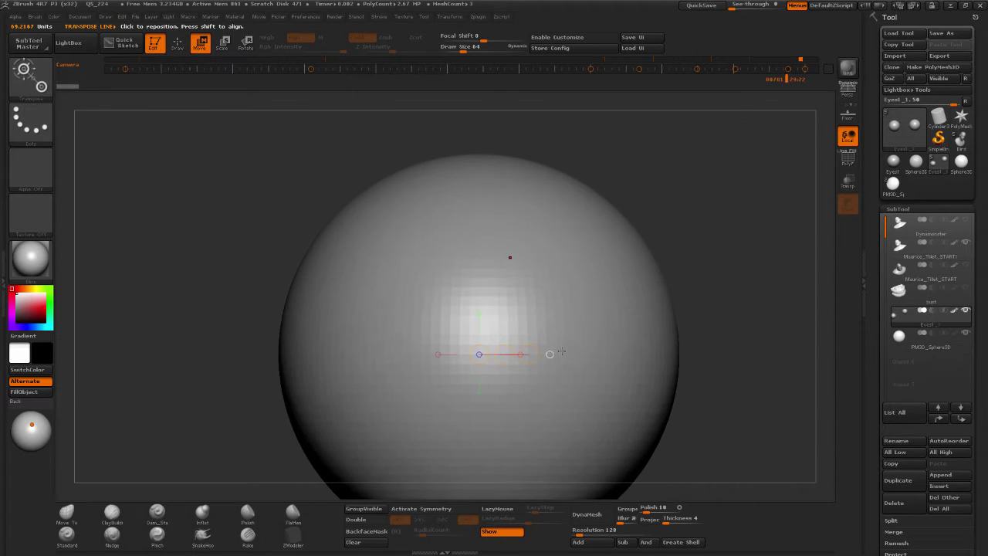
pyautogui.click(478, 251)
pyautogui.moveTo(934, 322)
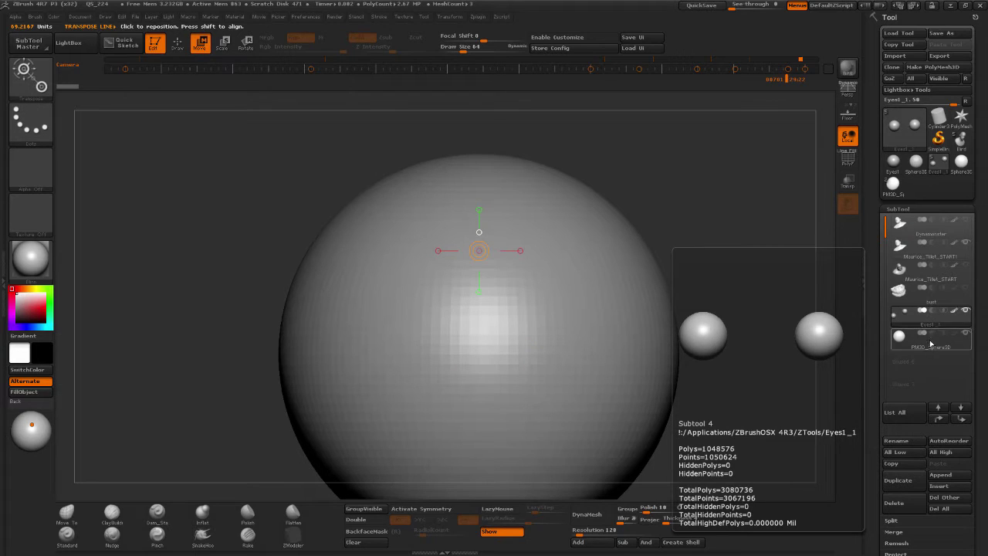
pyautogui.click(936, 348)
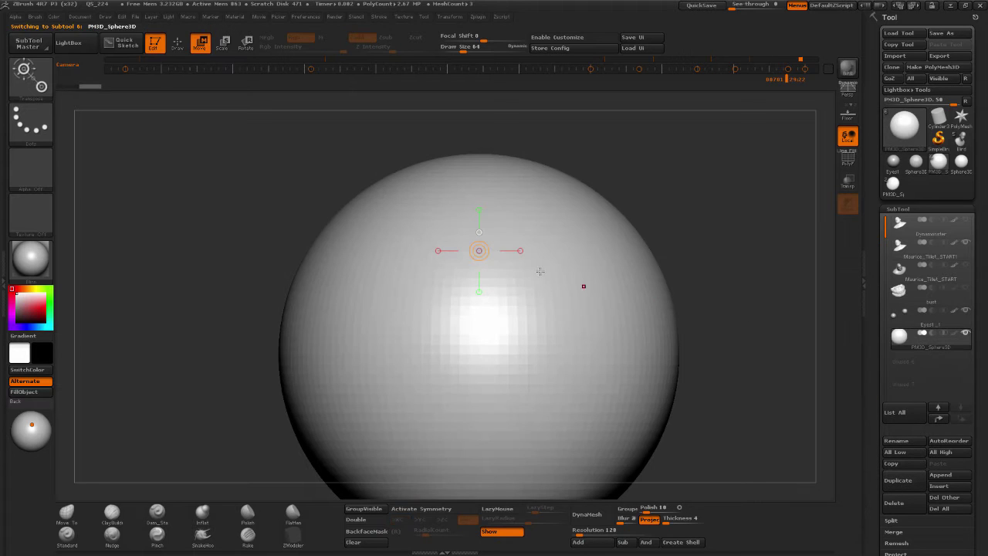
# Scale the sphere down and move it onto the top of the head, partly sunk into the skull.
pyautogui.press('y')
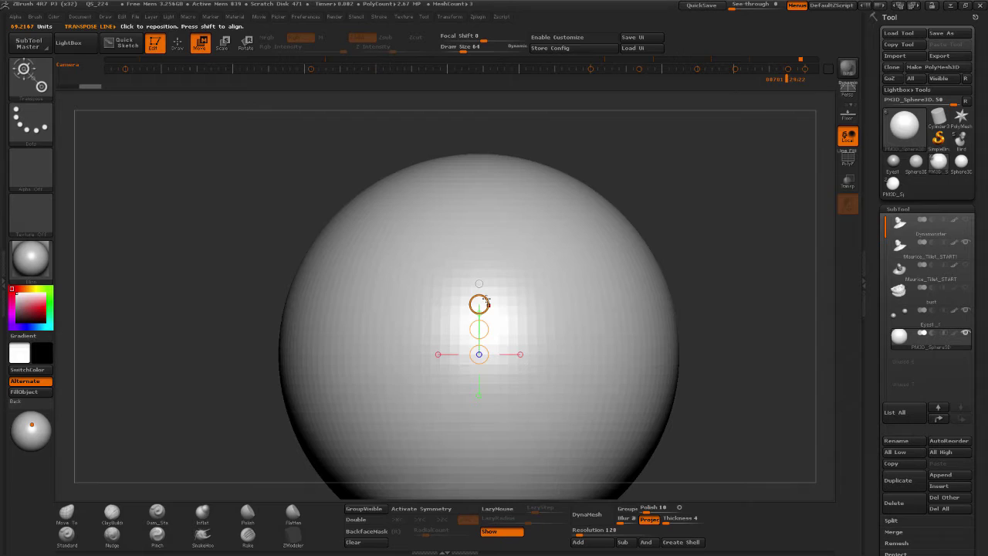
pyautogui.moveTo(485, 300); pyautogui.dragTo(745, 344)
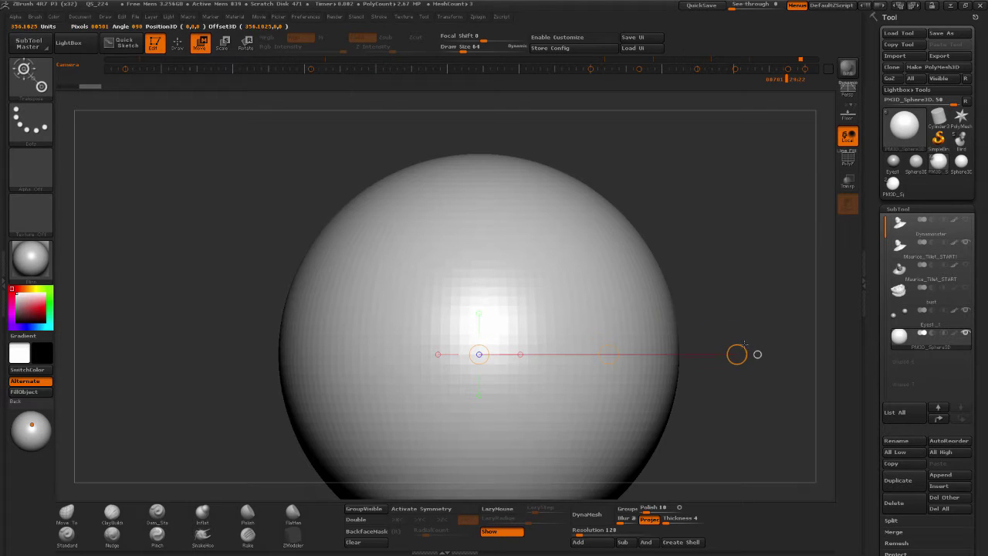
pyautogui.click(224, 45)
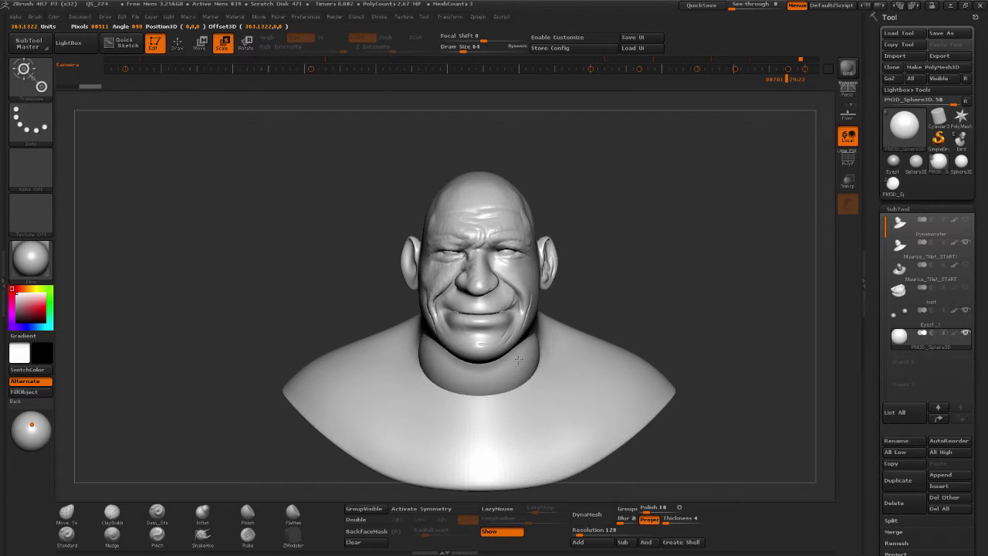
pyautogui.moveTo(518, 360)
pyautogui.mouseDown()
pyautogui.moveTo(503, 360)
pyautogui.moveTo(513, 360)
pyautogui.mouseUp()
pyautogui.click(479, 313)
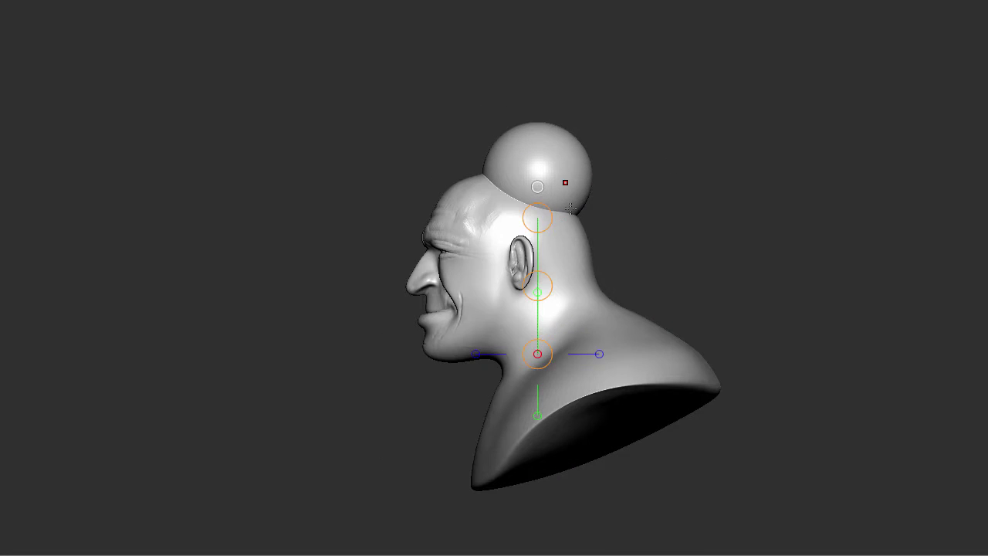
pyautogui.click(536, 184)
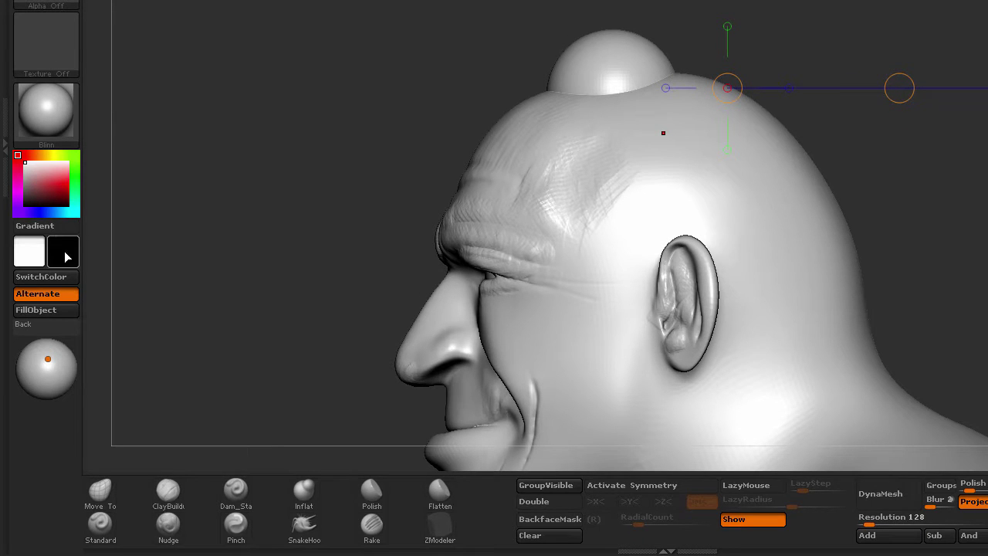
# Colour the sphere red and return to Draw mode with X symmetry active.
pyautogui.click(63, 181)
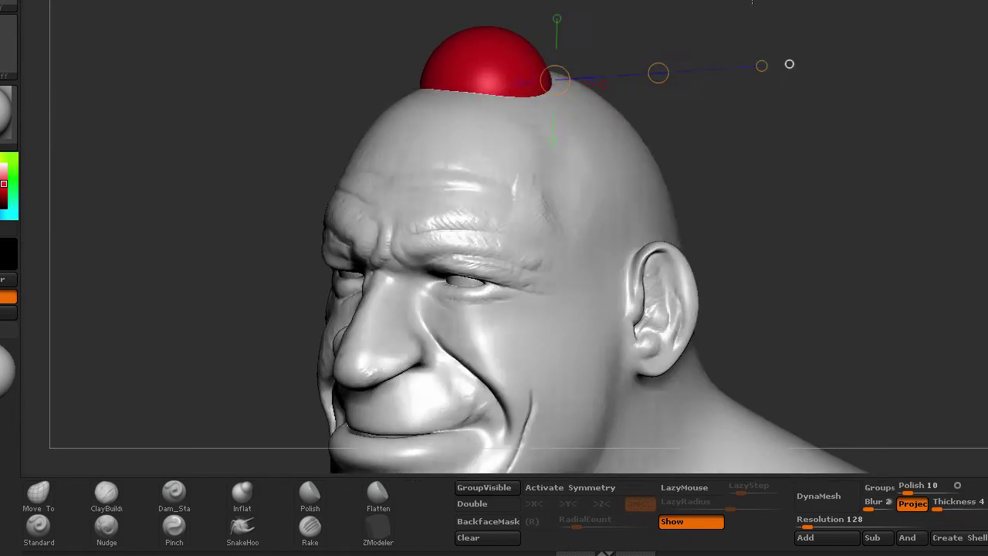
pyautogui.moveTo(752, 3); pyautogui.dragTo(839, 7)
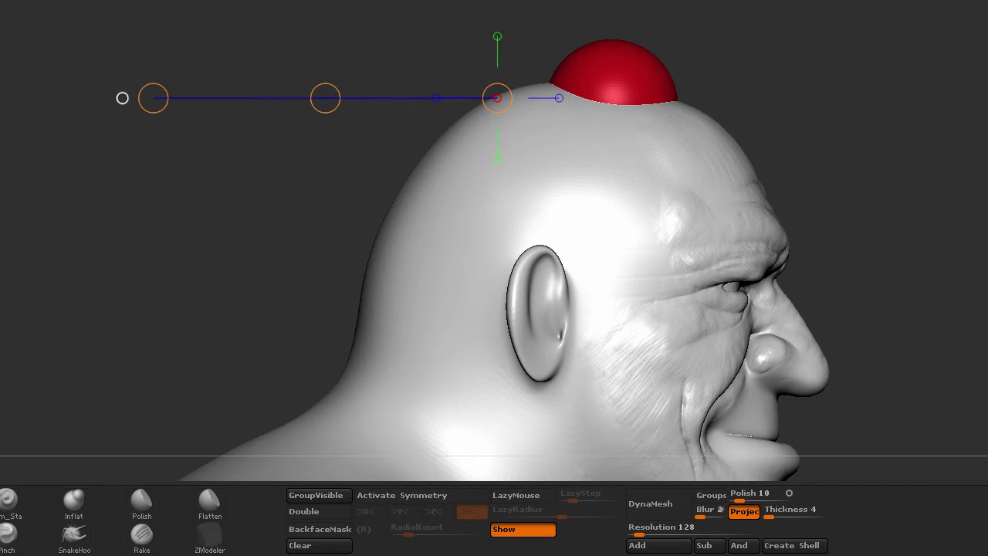
pyautogui.press('q')
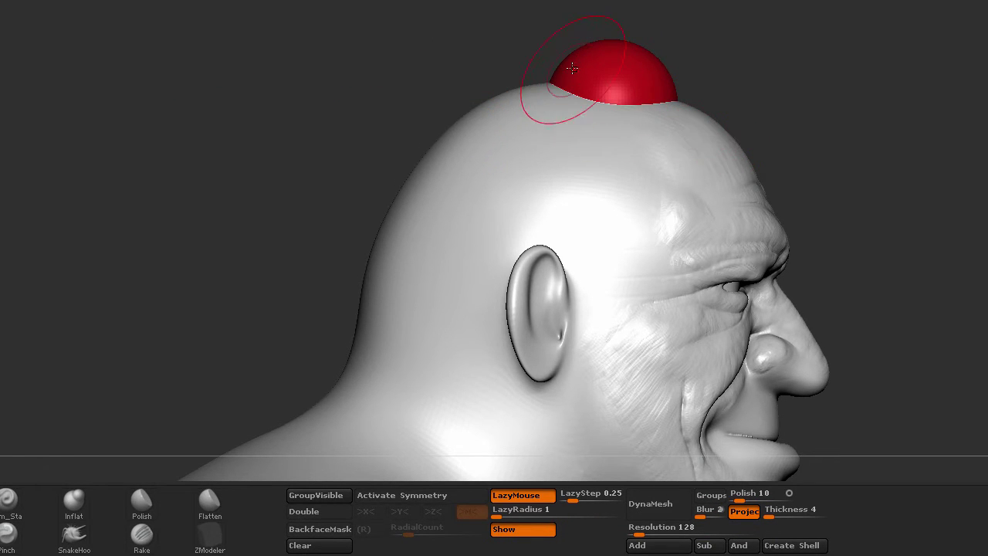
pyautogui.press('x')
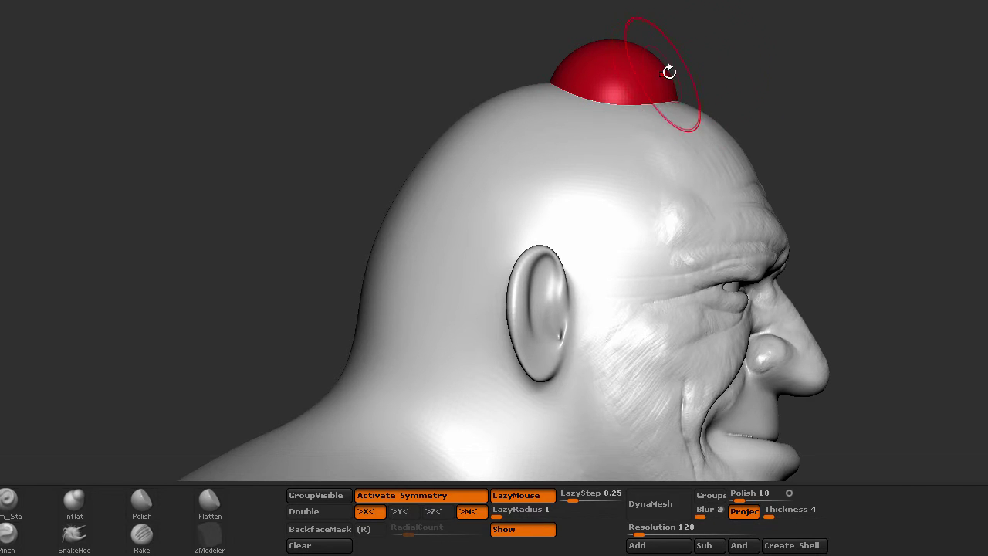
pyautogui.moveTo(822, 67); pyautogui.dragTo(753, 71)
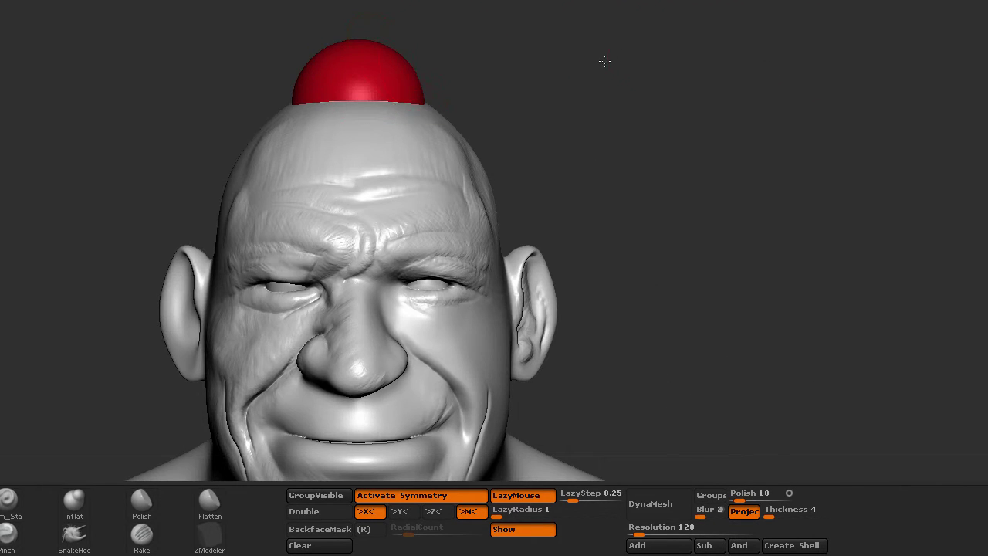
pyautogui.keyDown('shift'); pyautogui.moveTo(604, 61); pyautogui.dragTo(563, 62); pyautogui.keyUp('shift')
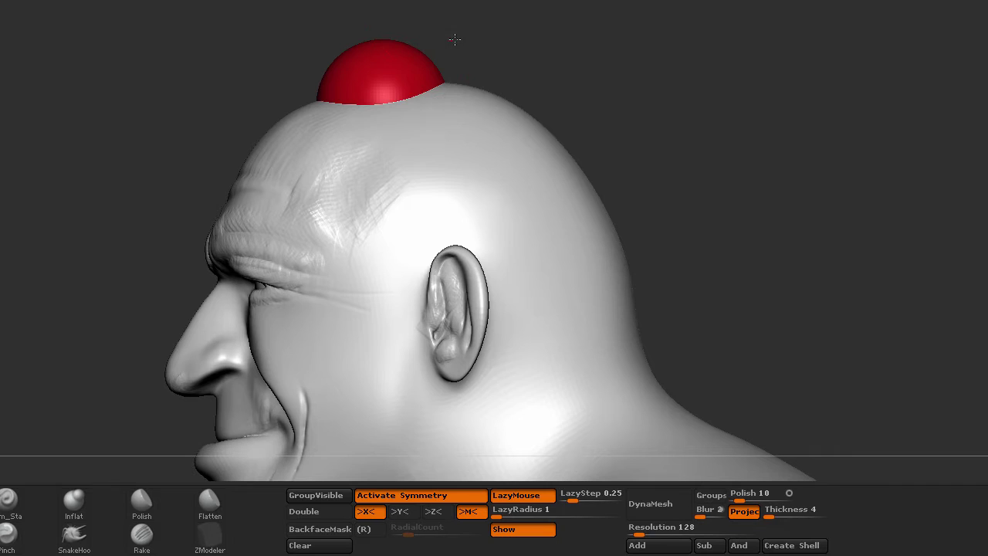
# Turn off LazyMouse and pull the back of the red sphere into a pointed tail behind the crown.
pyautogui.press('l')
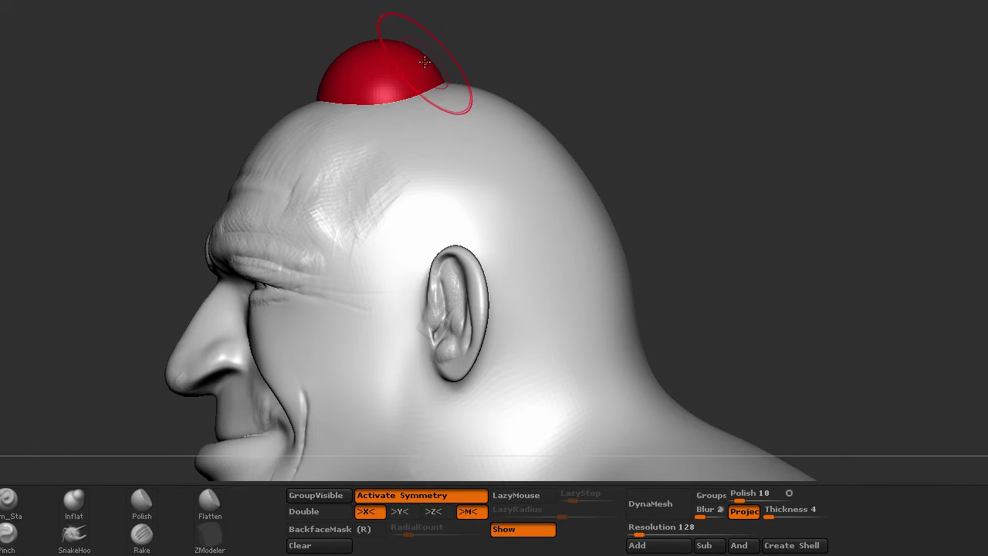
pyautogui.moveTo(440, 78)
pyautogui.mouseDown()
pyautogui.moveTo(512, 40)
pyautogui.moveTo(575, 87)
pyautogui.mouseUp()
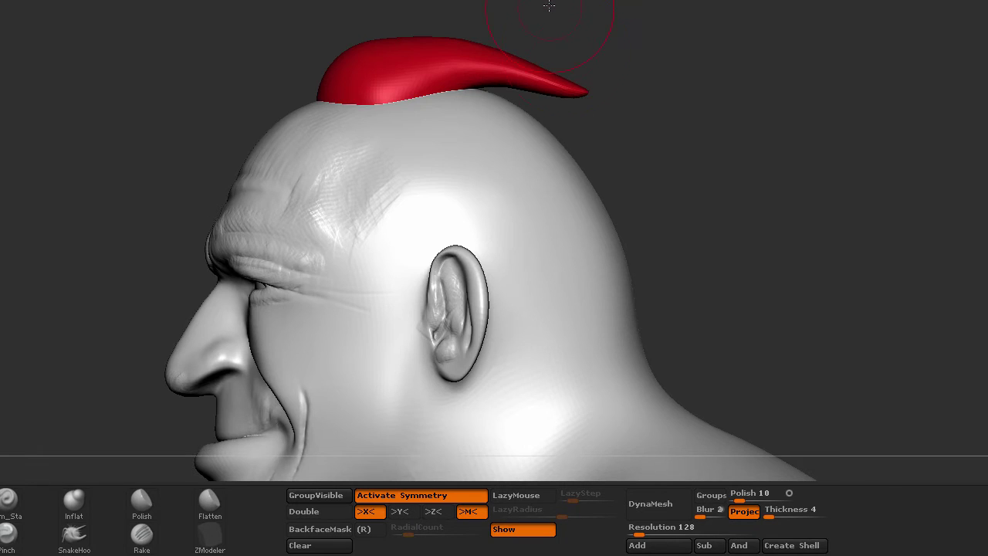
pyautogui.moveTo(551, 8); pyautogui.dragTo(679, 28)
pyautogui.keyDown('shift'); pyautogui.moveTo(795, 31); pyautogui.dragTo(734, 44); pyautogui.keyUp('shift')
pyautogui.keyDown('shift'); pyautogui.moveTo(667, 59); pyautogui.dragTo(661, 56); pyautogui.keyUp('shift')
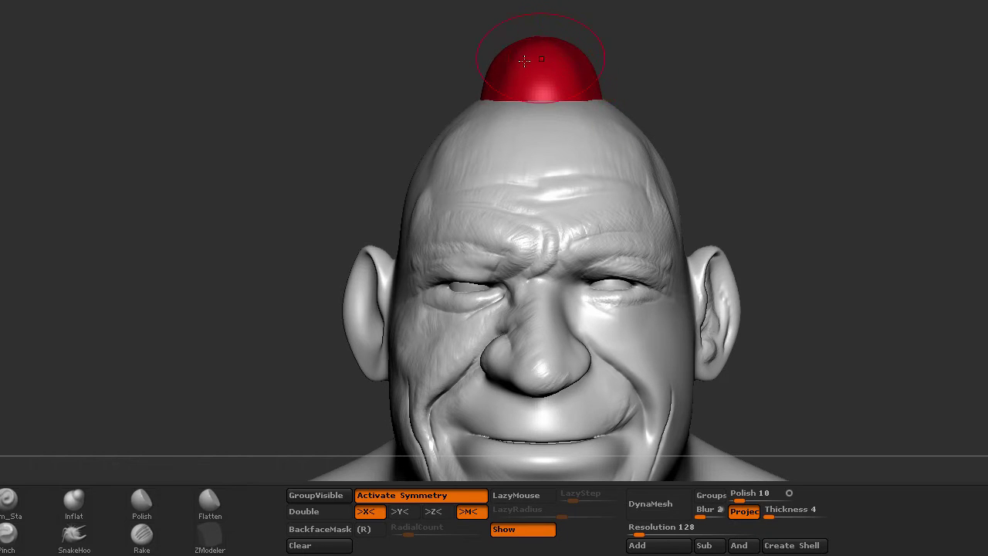
# Narrow the red form symmetrically and stretch its tail farther down behind the head.
pyautogui.moveTo(668, 20)
pyautogui.mouseDown()
pyautogui.moveTo(426, 62)
pyautogui.moveTo(476, 55)
pyautogui.mouseUp()
pyautogui.moveTo(324, 85)
pyautogui.mouseDown()
pyautogui.moveTo(269, 115)
pyautogui.moveTo(277, 125)
pyautogui.mouseUp()
pyautogui.moveTo(384, 71); pyautogui.dragTo(387, 80)
pyautogui.moveTo(467, 40); pyautogui.dragTo(472, 50)
pyautogui.moveTo(526, 51)
pyautogui.mouseDown()
pyautogui.moveTo(498, 56)
pyautogui.moveTo(486, 35)
pyautogui.moveTo(458, 55)
pyautogui.mouseUp()
pyautogui.moveTo(497, 108); pyautogui.dragTo(480, 89)
pyautogui.moveTo(377, 91); pyautogui.dragTo(374, 85)
pyautogui.moveTo(545, 80); pyautogui.dragTo(757, 141)
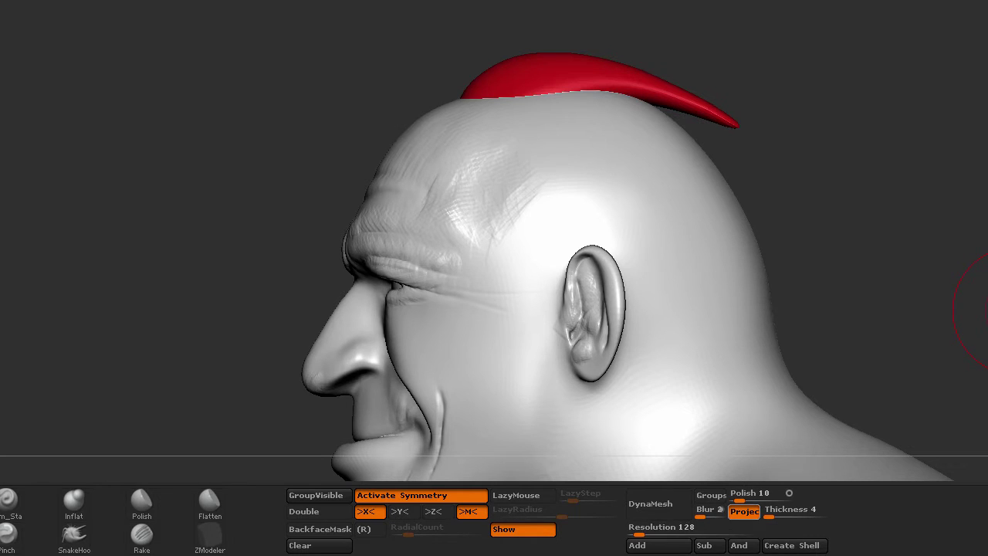
# Convert the red form to DynaMesh at resolution 128 with Project off, and extend its tail straight backward.
pyautogui.click(744, 511)
pyautogui.click(658, 504)
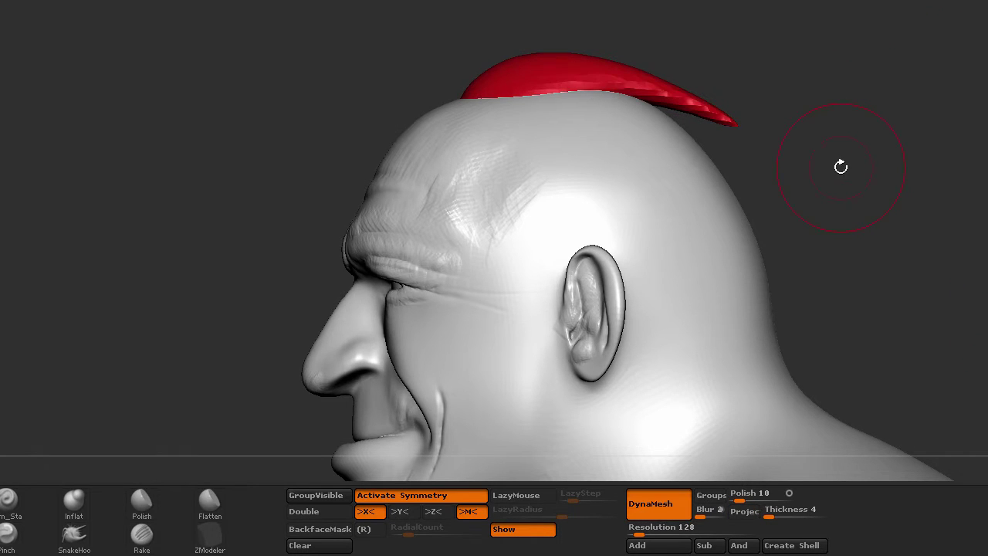
pyautogui.moveTo(733, 122); pyautogui.dragTo(796, 120)
pyautogui.moveTo(698, 102); pyautogui.dragTo(707, 119)
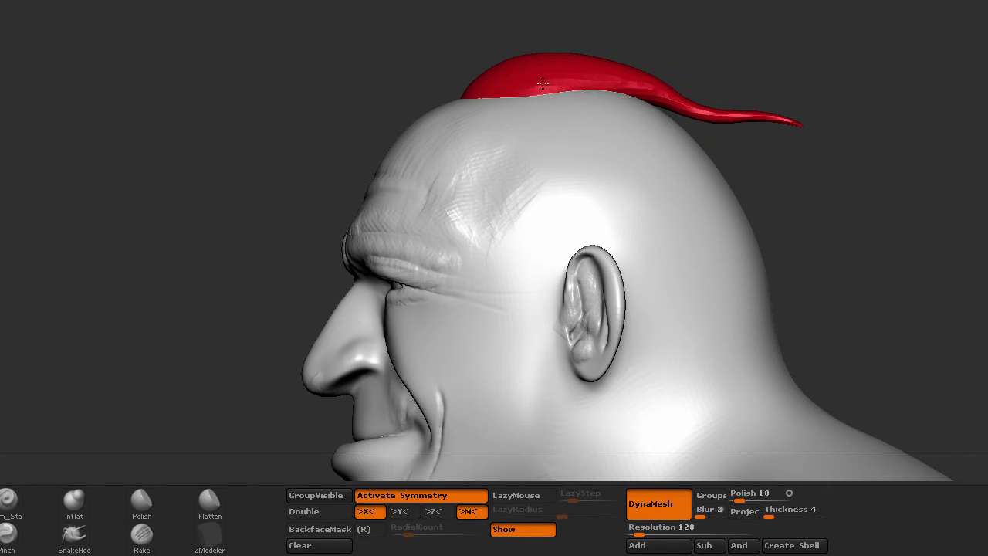
# Refine the red form's silhouette over the crown from several angles and update its DynaMesh.
pyautogui.moveTo(293, 104); pyautogui.dragTo(442, 95)
pyautogui.moveTo(656, 101); pyautogui.dragTo(640, 236)
pyautogui.moveTo(421, 69); pyautogui.dragTo(444, 73)
pyautogui.moveTo(787, 58)
pyautogui.mouseDown()
pyautogui.moveTo(825, 29)
pyautogui.moveTo(895, 14)
pyautogui.mouseUp()
pyautogui.moveTo(371, 28); pyautogui.dragTo(377, 40)
pyautogui.moveTo(464, 8); pyautogui.dragTo(872, 88)
pyautogui.keyDown('ctrl'); pyautogui.moveTo(927, 102); pyautogui.dragTo(972, 211); pyautogui.keyUp('ctrl')
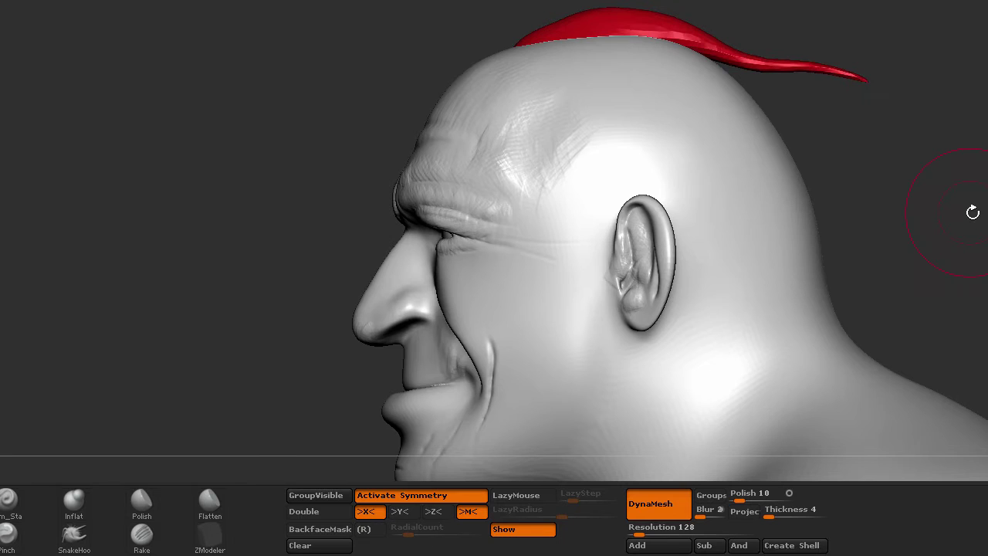
# Set the DynaMesh resolution to 256 and remesh the red form.
pyautogui.click(662, 528)
pyautogui.write('256')
pyautogui.press('Return')
pyautogui.keyDown('ctrl'); pyautogui.moveTo(918, 29); pyautogui.dragTo(878, 237); pyautogui.keyUp('ctrl')
# Thicken the thin tail with the Inflat brush and smooth it.
pyautogui.moveTo(763, 4)
pyautogui.keyDown('shift'); pyautogui.mouseDown()
pyautogui.moveTo(798, 11)
pyautogui.moveTo(859, 85)
pyautogui.mouseUp(); pyautogui.keyUp('shift')
pyautogui.moveTo(571, 100); pyautogui.dragTo(644, 46)
pyautogui.moveTo(802, 258); pyautogui.dragTo(809, 20)
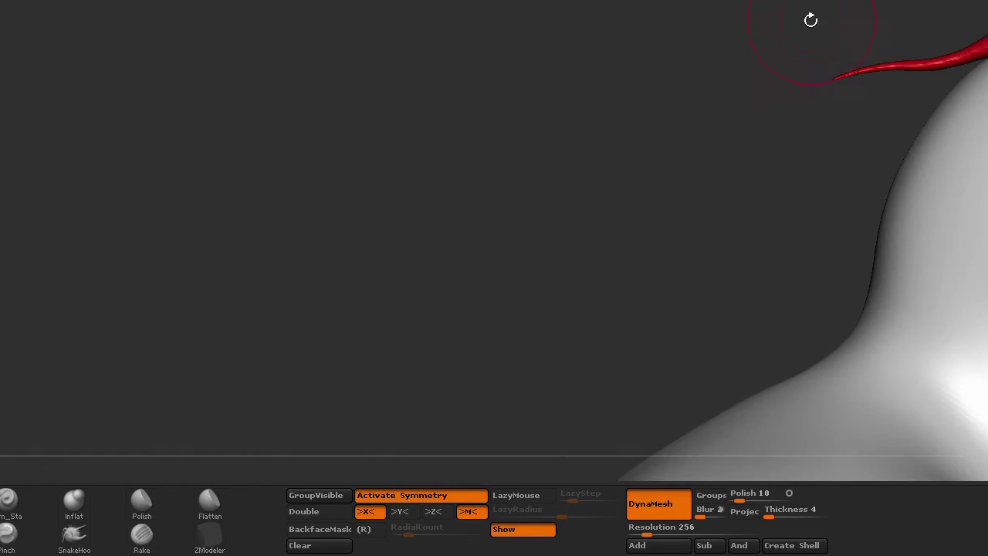
pyautogui.moveTo(736, 56); pyautogui.dragTo(804, 123)
pyautogui.moveTo(806, 51); pyautogui.dragTo(818, 201)
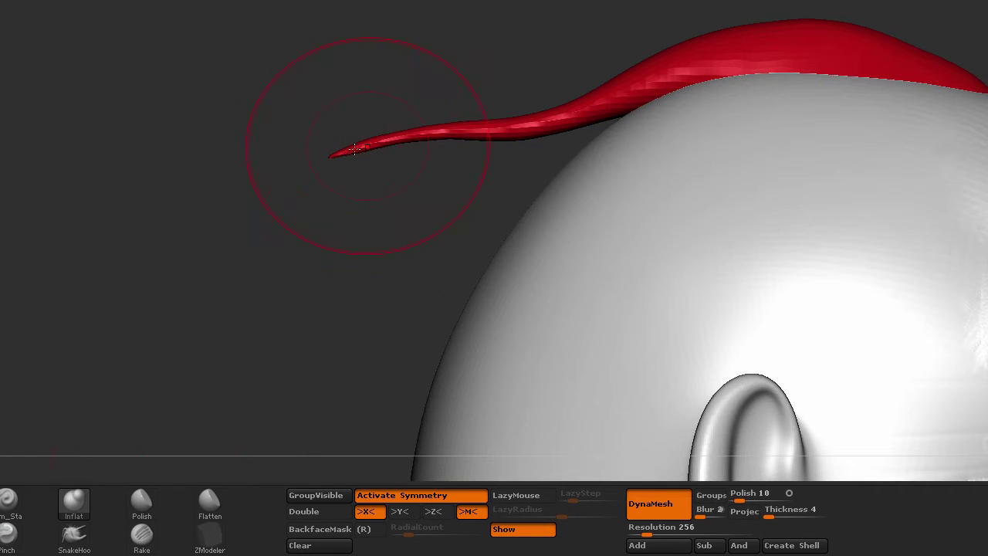
pyautogui.moveTo(485, 127); pyautogui.dragTo(428, 137)
pyautogui.moveTo(398, 158)
pyautogui.mouseDown()
pyautogui.moveTo(412, 355)
pyautogui.moveTo(388, 361)
pyautogui.mouseUp()
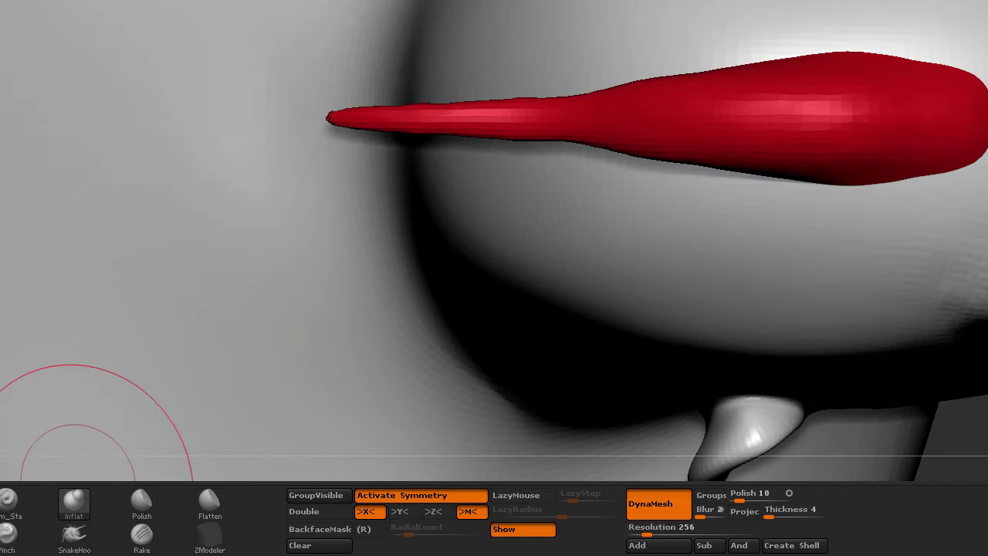
pyautogui.keyDown('shift'); pyautogui.moveTo(423, 113); pyautogui.dragTo(487, 118); pyautogui.keyUp('shift')
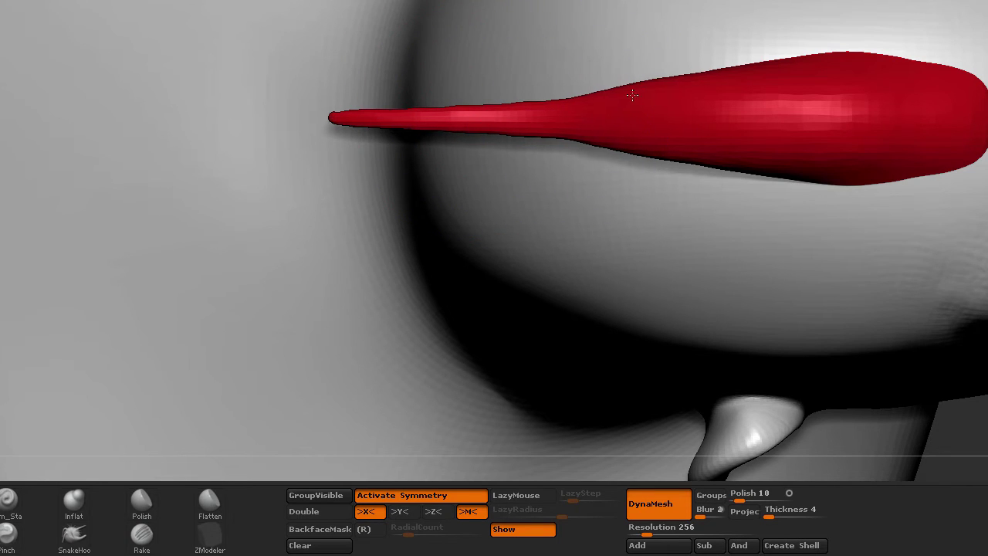
# Isolate the red form from the head and deflate its sides and the bulge at its front end.
pyautogui.keyDown('alt'); pyautogui.moveTo(847, 56); pyautogui.dragTo(661, 87); pyautogui.keyUp('alt')
pyautogui.keyDown('alt'); pyautogui.moveTo(683, 144); pyautogui.dragTo(957, 148); pyautogui.keyUp('alt')
pyautogui.keyDown('alt'); pyautogui.moveTo(969, 88); pyautogui.dragTo(864, 80); pyautogui.keyUp('alt')
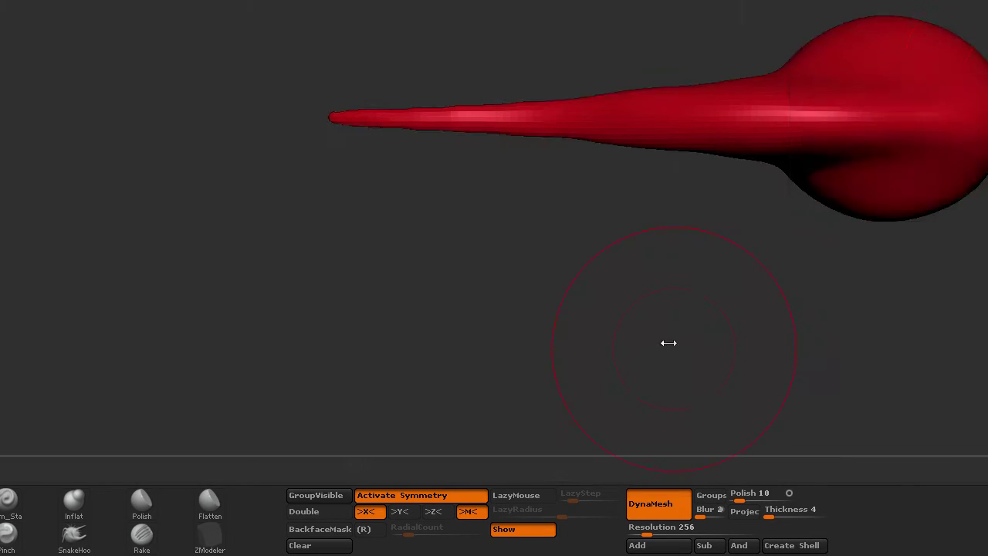
pyautogui.moveTo(669, 342)
pyautogui.mouseDown()
pyautogui.moveTo(780, 283)
pyautogui.moveTo(533, 302)
pyautogui.mouseUp()
pyautogui.moveTo(641, 205)
pyautogui.keyDown('alt'); pyautogui.mouseDown()
pyautogui.moveTo(557, 174)
pyautogui.moveTo(761, 200)
pyautogui.moveTo(903, 203)
pyautogui.moveTo(849, 116)
pyautogui.moveTo(854, 52)
pyautogui.moveTo(738, 152)
pyautogui.moveTo(450, 154)
pyautogui.moveTo(800, 163)
pyautogui.moveTo(717, 185)
pyautogui.mouseUp(); pyautogui.keyUp('alt')
pyautogui.moveTo(677, 308); pyautogui.dragTo(683, 417)
# Smooth the red form along its whole length into an even taper, adjusting the brush size for the front end.
pyautogui.keyDown('shift'); pyautogui.moveTo(664, 116); pyautogui.dragTo(713, 94); pyautogui.keyUp('shift')
pyautogui.keyDown('shift'); pyautogui.moveTo(767, 198); pyautogui.dragTo(715, 170); pyautogui.keyUp('shift')
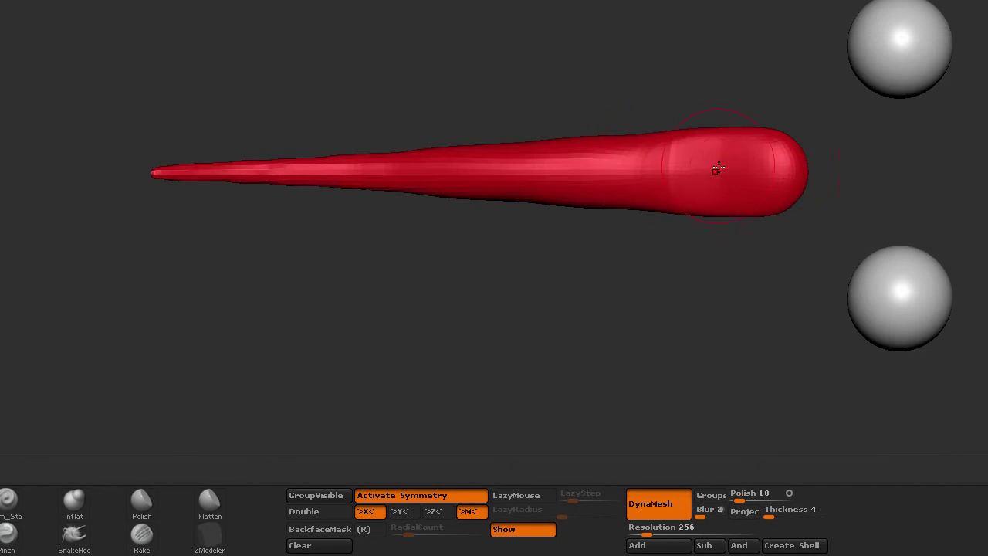
pyautogui.keyDown('shift'); pyautogui.moveTo(683, 137); pyautogui.dragTo(361, 164); pyautogui.keyUp('shift')
pyautogui.moveTo(679, 163)
pyautogui.keyDown('shift'); pyautogui.mouseDown()
pyautogui.moveTo(803, 174)
pyautogui.moveTo(789, 170)
pyautogui.mouseUp(); pyautogui.keyUp('shift')
pyautogui.press('s')
pyautogui.moveTo(805, 168); pyautogui.dragTo(831, 167)
pyautogui.moveTo(720, 139)
pyautogui.keyDown('shift'); pyautogui.mouseDown()
pyautogui.moveTo(563, 172)
pyautogui.moveTo(262, 182)
pyautogui.mouseUp(); pyautogui.keyUp('shift')
# Reshape the front end of the red form into a slim, pointed profile from the side.
pyautogui.moveTo(594, 278)
pyautogui.mouseDown()
pyautogui.moveTo(637, 325)
pyautogui.moveTo(647, 270)
pyautogui.mouseUp()
pyautogui.moveTo(798, 103); pyautogui.dragTo(790, 85)
pyautogui.moveTo(710, 64); pyautogui.dragTo(650, 85)
pyautogui.moveTo(781, 116); pyautogui.dragTo(782, 112)
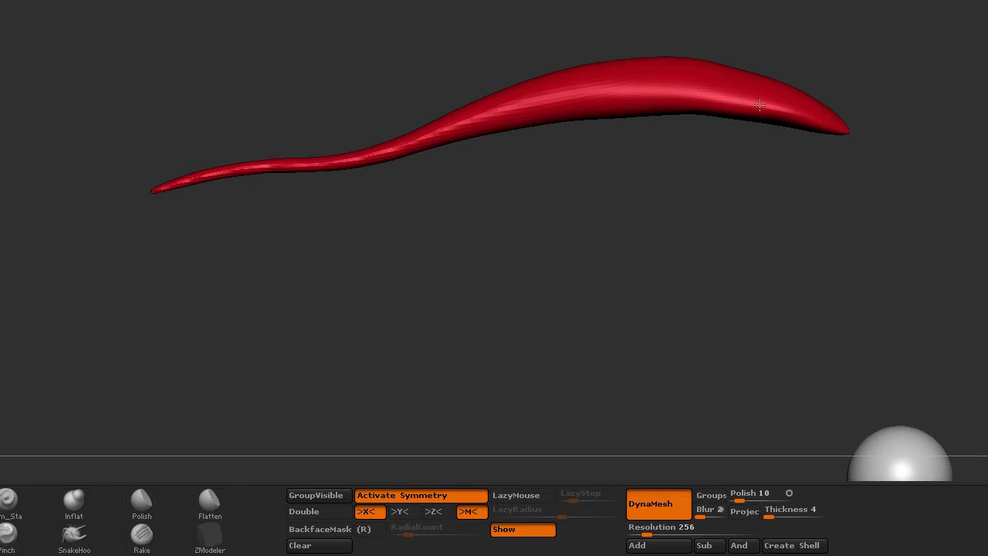
# Show the head again and move the red form's front tip down onto the scalp.
pyautogui.click(987, 130)
pyautogui.click(987, 130)
pyautogui.click(987, 130)
pyautogui.moveTo(842, 129); pyautogui.dragTo(845, 136)
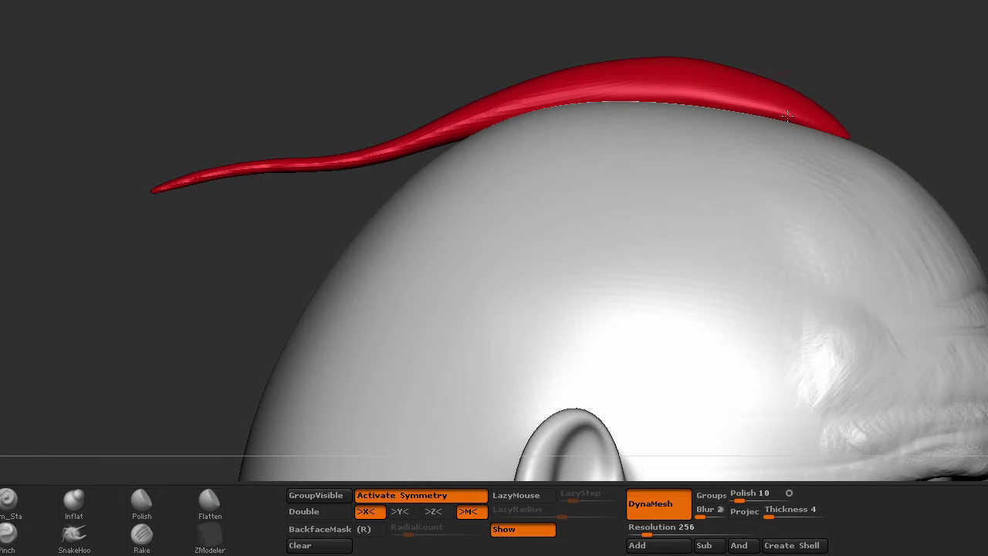
# Rename the red form's subtool as Clump.
pyautogui.moveTo(898, 64); pyautogui.dragTo(657, 29)
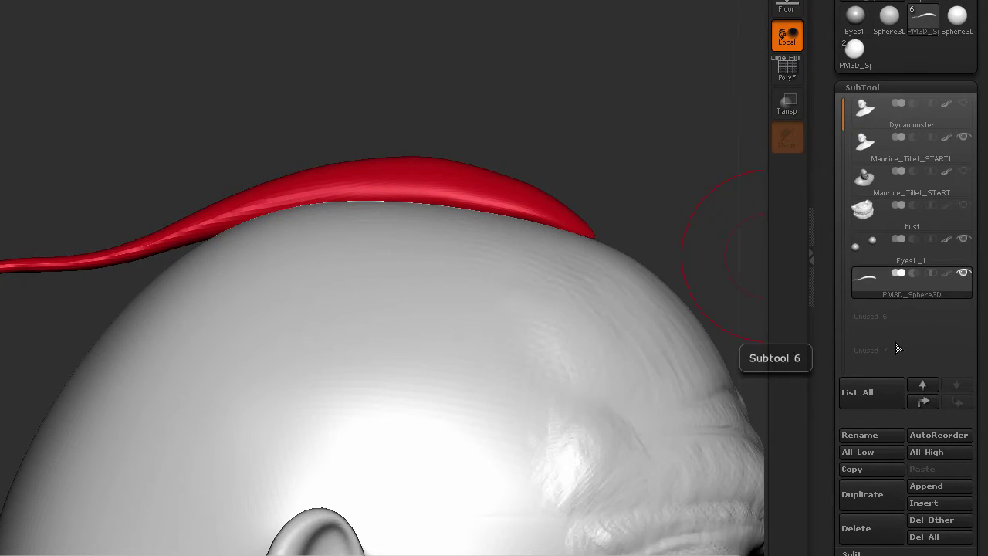
pyautogui.click(877, 434)
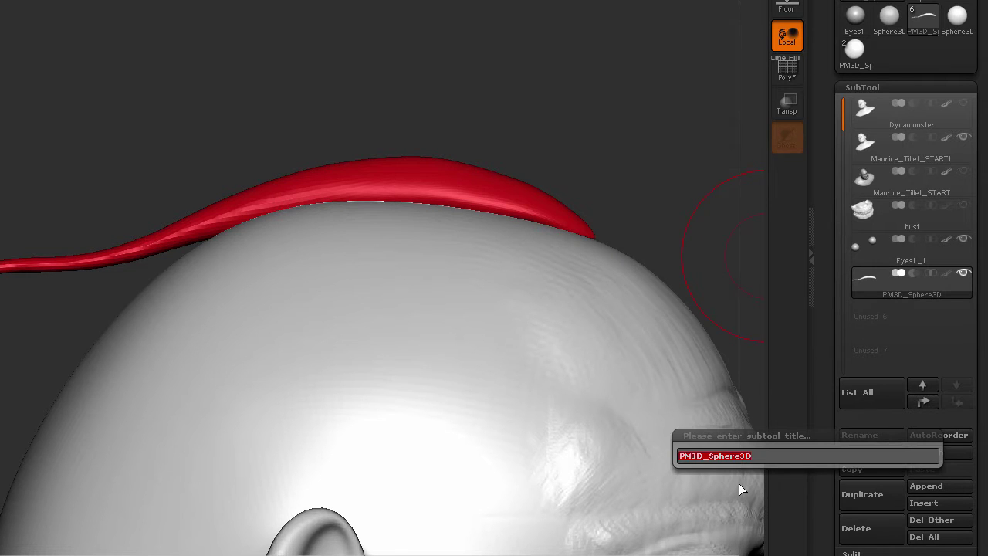
pyautogui.write('Clump')
pyautogui.press('Return')
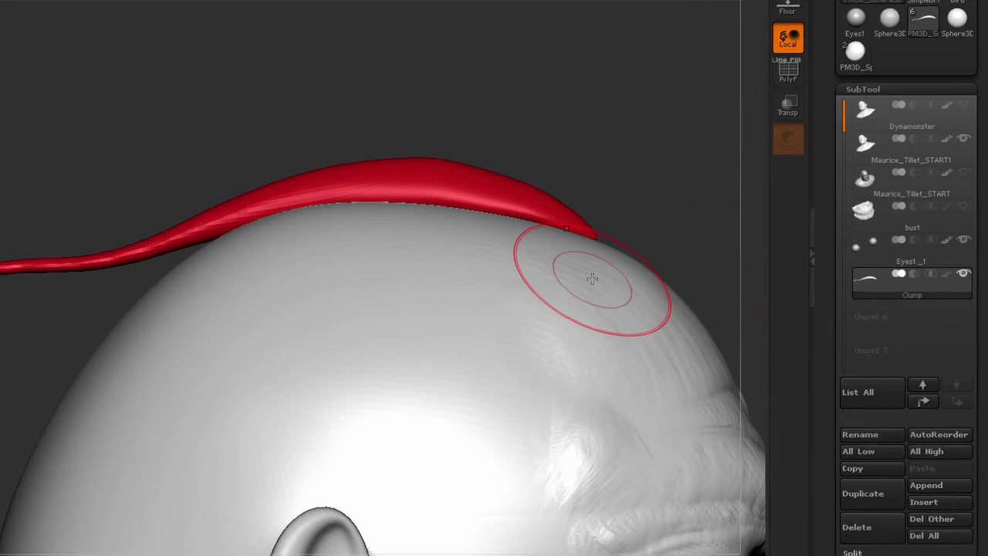
# Duplicate the red clump within its subtool using the Transpose Move line, placing the copy slightly above the masked original.
pyautogui.press('w')
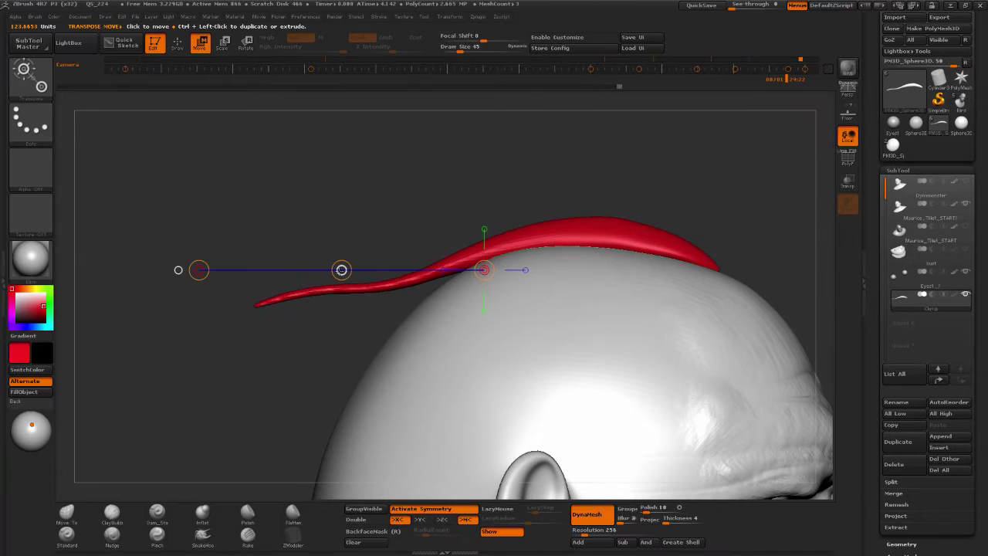
pyautogui.moveTo(342, 269); pyautogui.dragTo(321, 251)
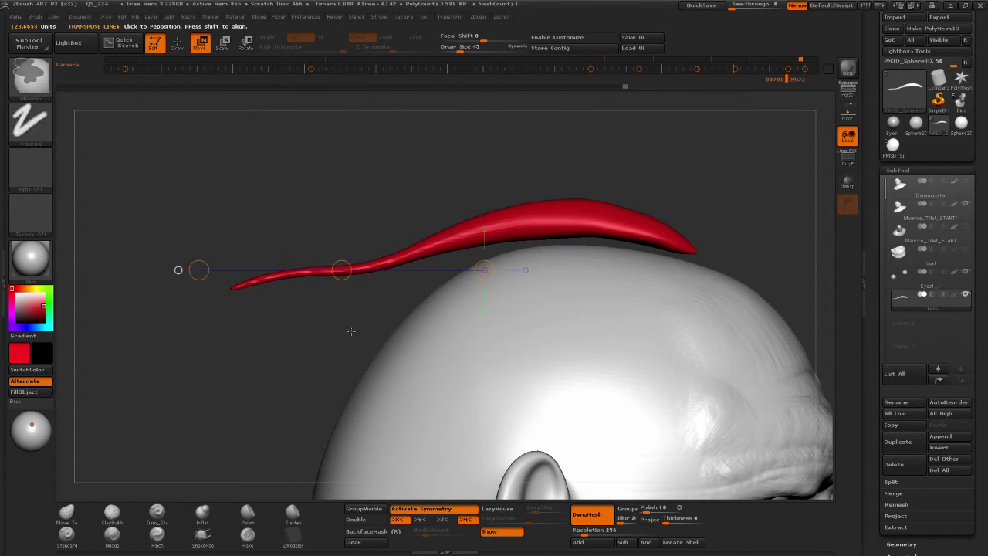
pyautogui.hotkey('ctrl', 'z')
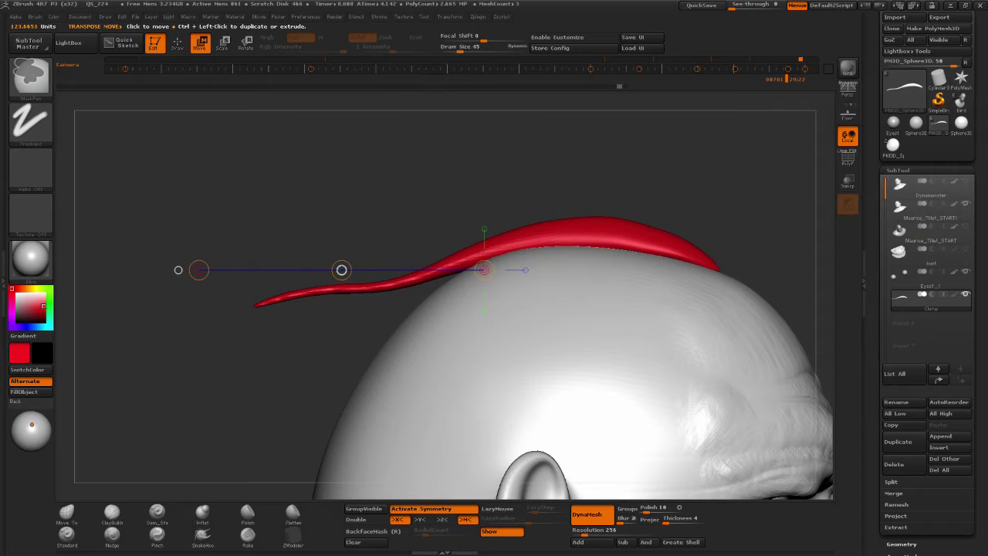
pyautogui.keyDown('ctrl'); pyautogui.moveTo(341, 269); pyautogui.dragTo(332, 248); pyautogui.keyUp('ctrl')
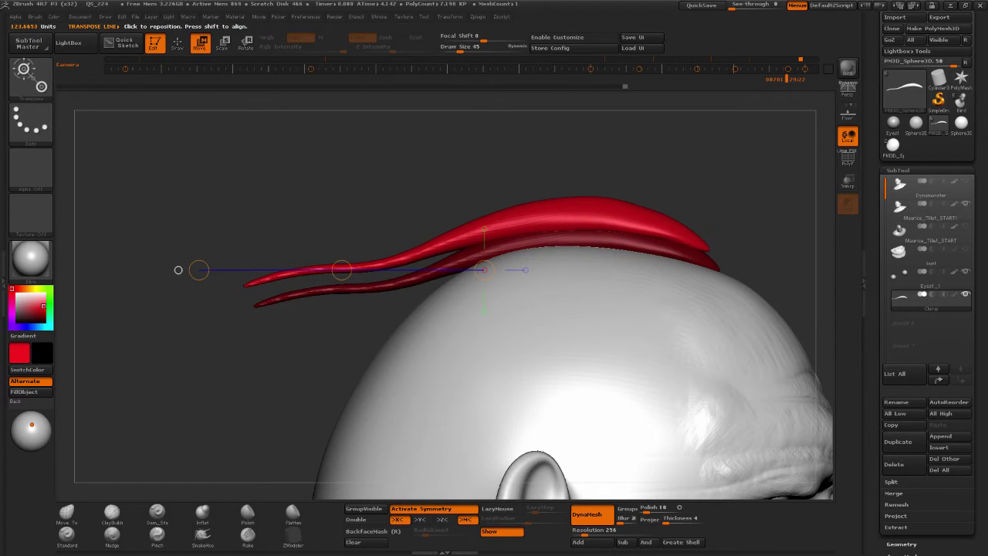
# Pull the copied strand's tail down towards the original with the Move Topological brush and turn off symmetry.
pyautogui.moveTo(594, 168); pyautogui.dragTo(655, 167)
pyautogui.click(177, 42)
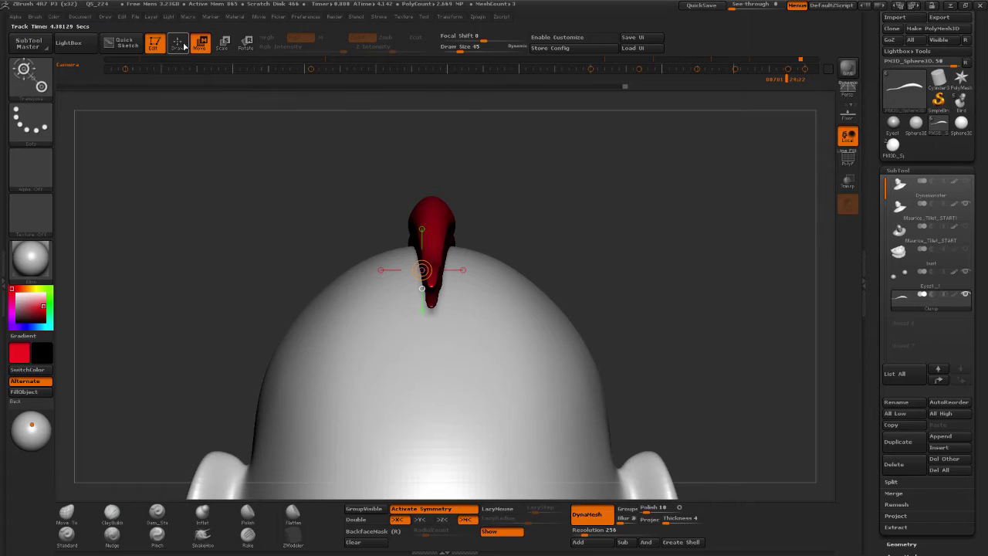
pyautogui.moveTo(622, 226); pyautogui.dragTo(624, 250)
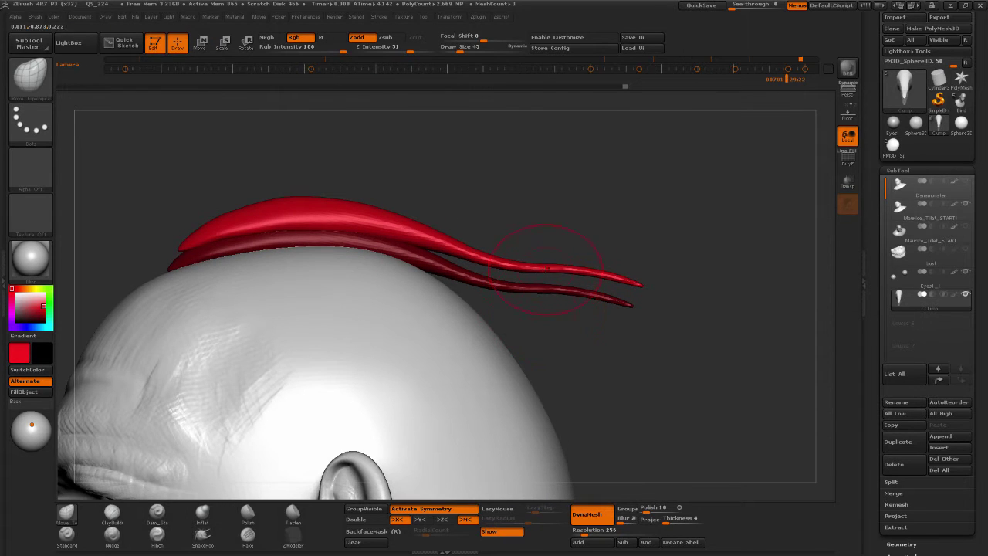
pyautogui.moveTo(547, 269); pyautogui.dragTo(544, 276)
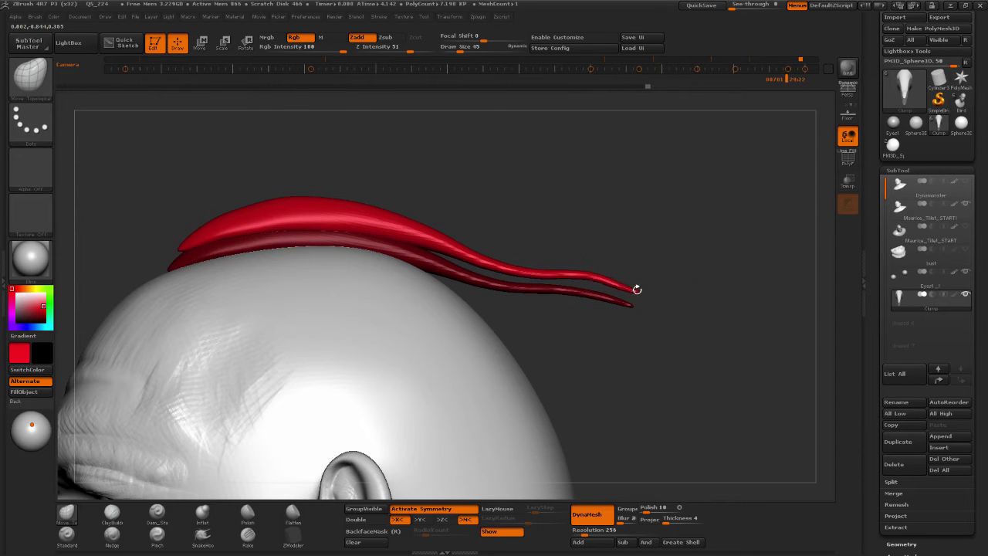
pyautogui.moveTo(635, 278)
pyautogui.mouseDown()
pyautogui.moveTo(569, 264)
pyautogui.moveTo(502, 203)
pyautogui.moveTo(480, 216)
pyautogui.moveTo(489, 222)
pyautogui.moveTo(470, 266)
pyautogui.moveTo(472, 297)
pyautogui.mouseUp()
pyautogui.press('x')
# Shift and bend the copied strand sideways along its length so it lies beside the original with their front tips meeting.
pyautogui.moveTo(432, 216)
pyautogui.mouseDown()
pyautogui.moveTo(585, 234)
pyautogui.moveTo(309, 275)
pyautogui.moveTo(396, 243)
pyautogui.moveTo(500, 226)
pyautogui.moveTo(504, 315)
pyautogui.moveTo(630, 186)
pyautogui.moveTo(664, 269)
pyautogui.mouseUp()
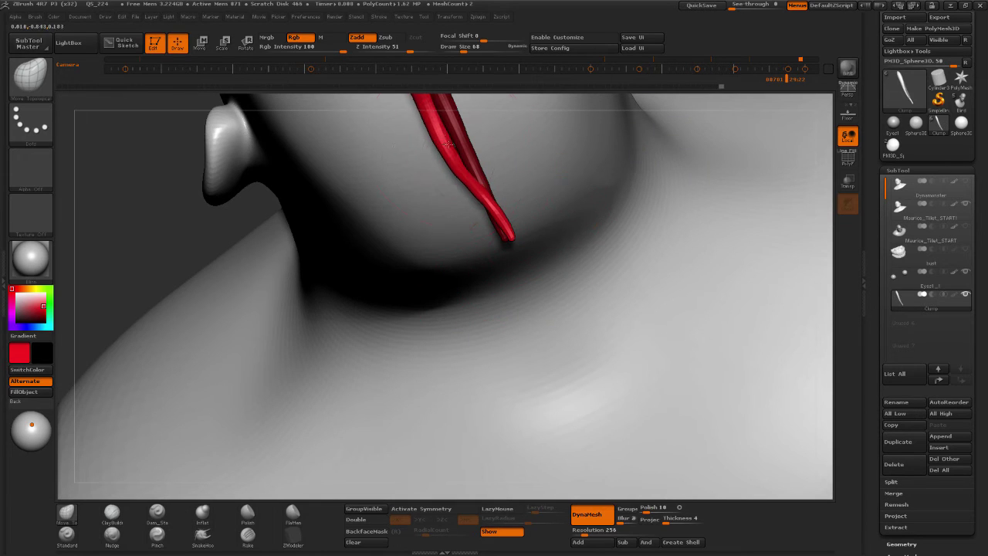
pyautogui.press('f')
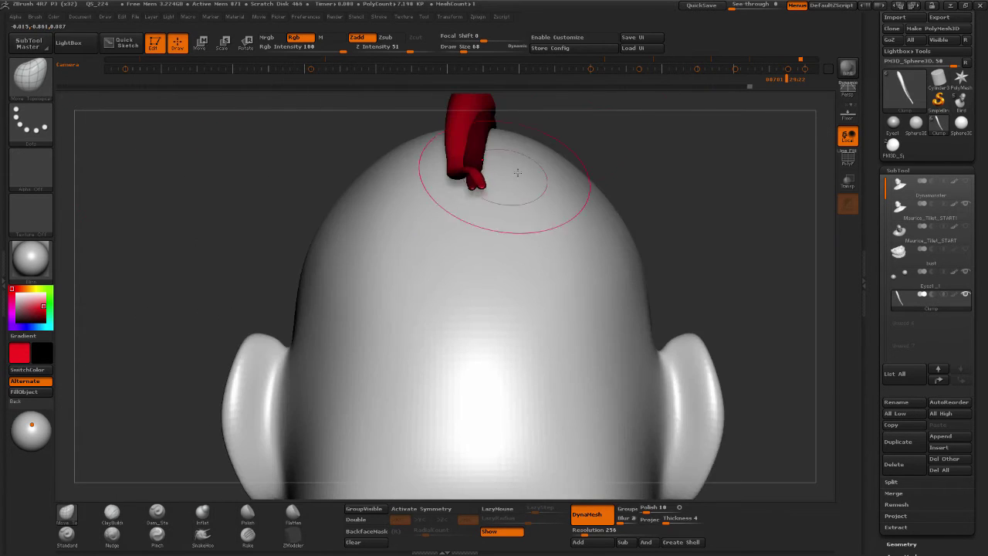
pyautogui.moveTo(481, 216); pyautogui.dragTo(655, 286)
pyautogui.moveTo(398, 226); pyautogui.dragTo(591, 242)
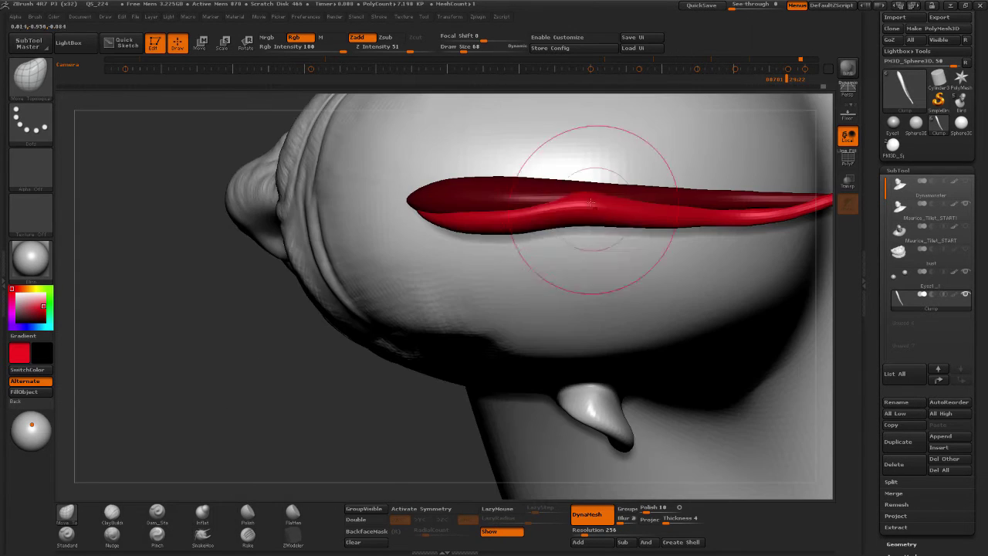
pyautogui.moveTo(696, 219); pyautogui.dragTo(701, 230)
pyautogui.moveTo(429, 219)
pyautogui.mouseDown()
pyautogui.moveTo(390, 310)
pyautogui.moveTo(421, 258)
pyautogui.mouseUp()
pyautogui.press('s')
pyautogui.moveTo(442, 214)
pyautogui.mouseDown()
pyautogui.moveTo(586, 214)
pyautogui.moveTo(643, 244)
pyautogui.mouseUp()
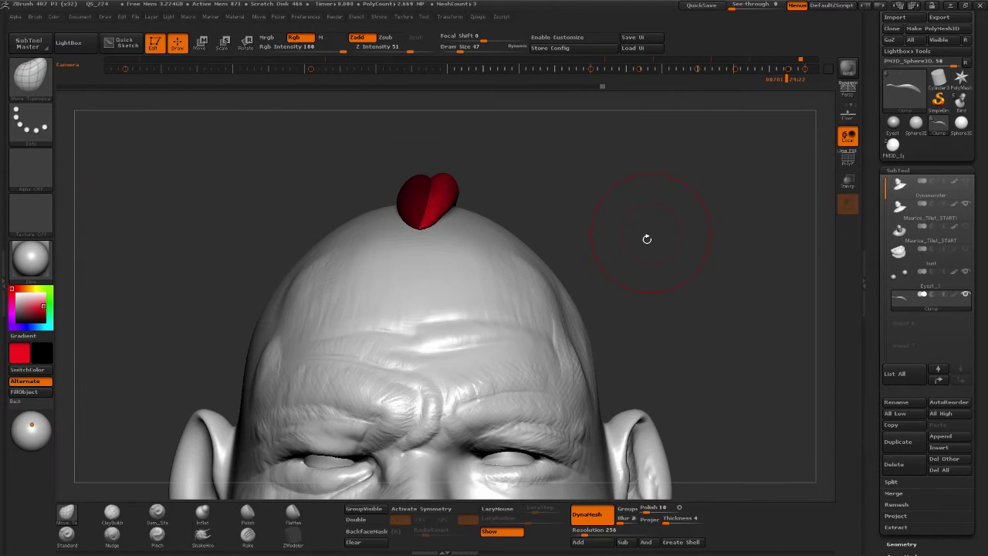
# Invert the mask and duplicate the original strand with the Transpose Move line, placing the new copy slightly above the pair.
pyautogui.keyDown('ctrl'); pyautogui.click(620, 205); pyautogui.keyUp('ctrl')
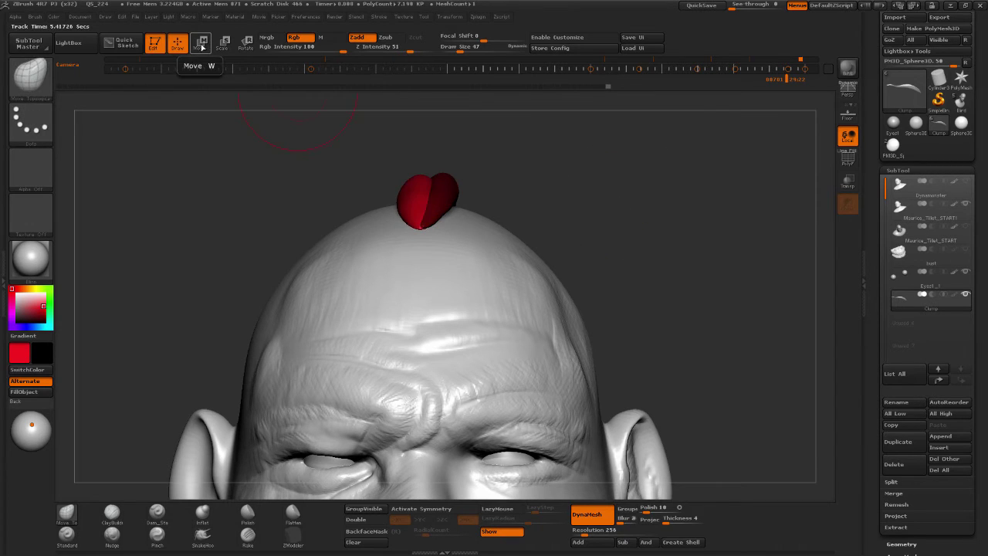
pyautogui.click(201, 44)
pyautogui.moveTo(629, 209); pyautogui.dragTo(747, 220)
pyautogui.keyDown('alt'); pyautogui.moveTo(782, 262); pyautogui.dragTo(555, 283); pyautogui.keyUp('alt')
pyautogui.click(664, 227)
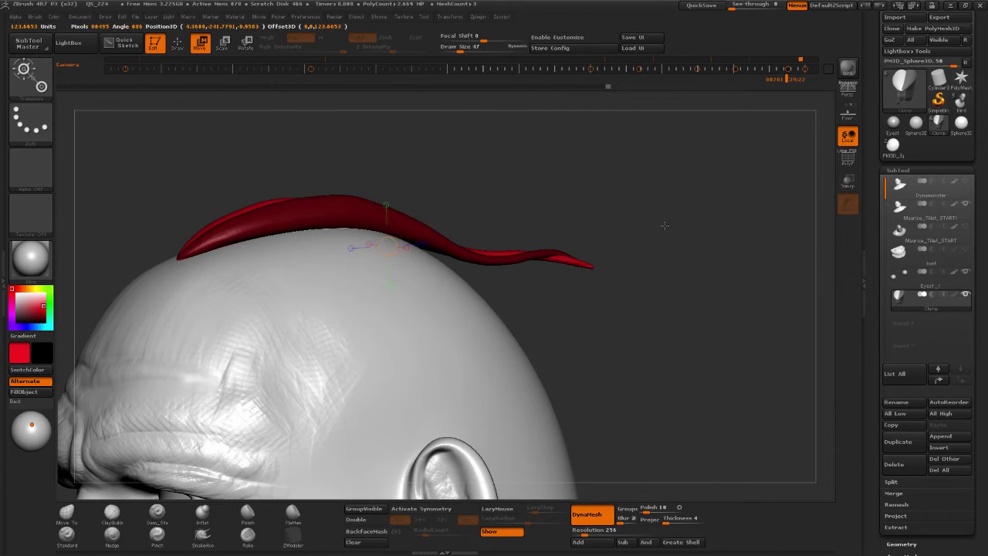
pyautogui.moveTo(640, 307); pyautogui.dragTo(670, 309)
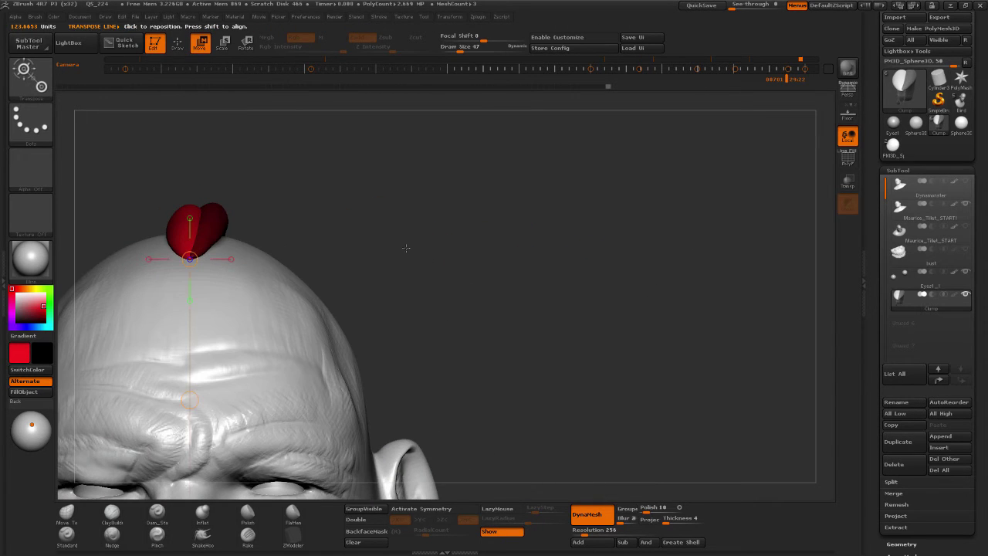
pyautogui.click(149, 259)
pyautogui.keyDown('alt'); pyautogui.moveTo(495, 259); pyautogui.dragTo(747, 249); pyautogui.keyUp('alt')
pyautogui.keyDown('alt'); pyautogui.moveTo(617, 243); pyautogui.dragTo(708, 228); pyautogui.keyUp('alt')
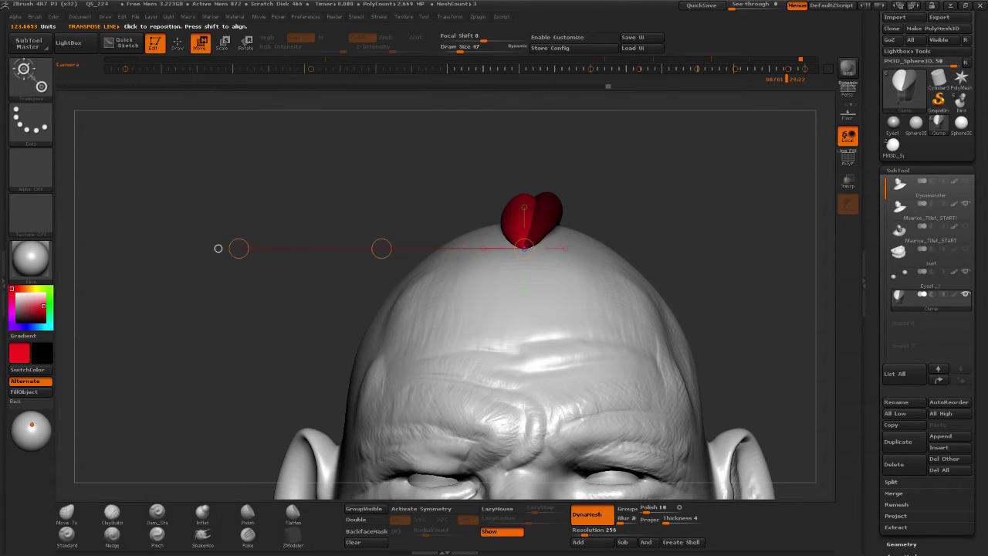
pyautogui.moveTo(381, 248); pyautogui.dragTo(386, 227)
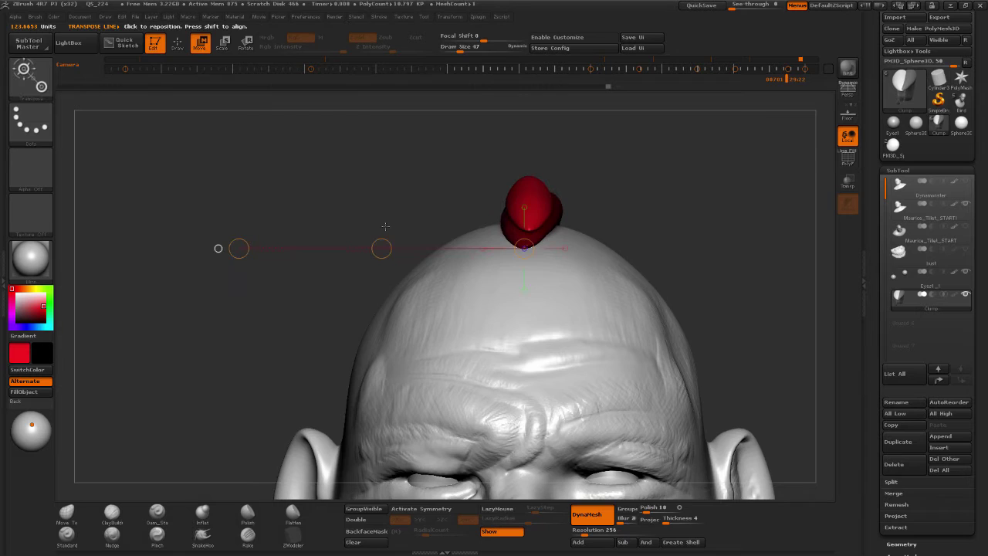
# Return to the Move Topological brush at a larger size and bend the third strand's tail towards the other two tails.
pyautogui.moveTo(652, 190); pyautogui.dragTo(704, 191)
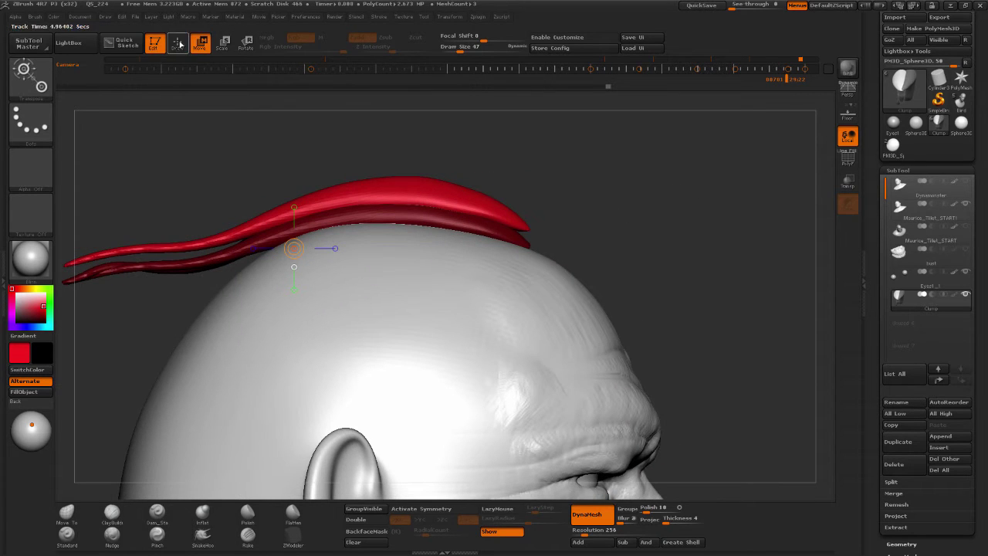
pyautogui.press('q')
pyautogui.moveTo(674, 241)
pyautogui.mouseDown()
pyautogui.moveTo(384, 187)
pyautogui.moveTo(392, 199)
pyautogui.mouseUp()
pyautogui.press(']')
pyautogui.press(']')
pyautogui.press(']')
pyautogui.press(']')
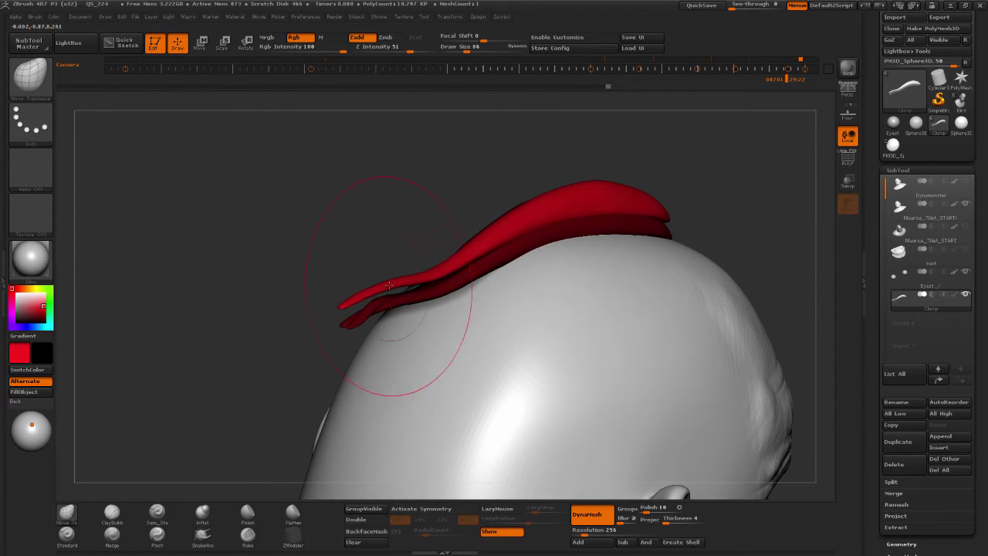
pyautogui.moveTo(396, 284); pyautogui.dragTo(395, 292)
pyautogui.moveTo(350, 317); pyautogui.dragTo(355, 312)
# Adjust the third strand's middle and rear curve from several angles so it follows the other strands.
pyautogui.moveTo(308, 259)
pyautogui.mouseDown()
pyautogui.moveTo(398, 287)
pyautogui.moveTo(405, 280)
pyautogui.mouseUp()
pyautogui.moveTo(442, 228); pyautogui.dragTo(454, 219)
pyautogui.moveTo(681, 185); pyautogui.dragTo(747, 116)
pyautogui.moveTo(468, 251); pyautogui.dragTo(461, 243)
pyautogui.moveTo(602, 181); pyautogui.dragTo(432, 212)
pyautogui.moveTo(462, 246); pyautogui.dragTo(464, 253)
pyautogui.moveTo(551, 265); pyautogui.dragTo(554, 273)
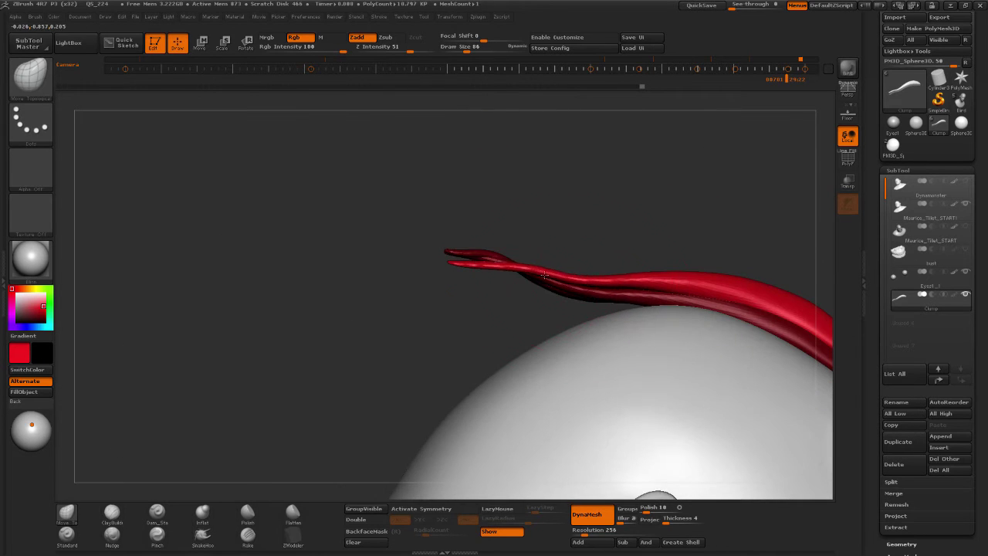
# Gather the tail of the third strand against the other tails from behind.
pyautogui.moveTo(694, 197)
pyautogui.mouseDown()
pyautogui.moveTo(494, 225)
pyautogui.moveTo(335, 456)
pyautogui.mouseUp()
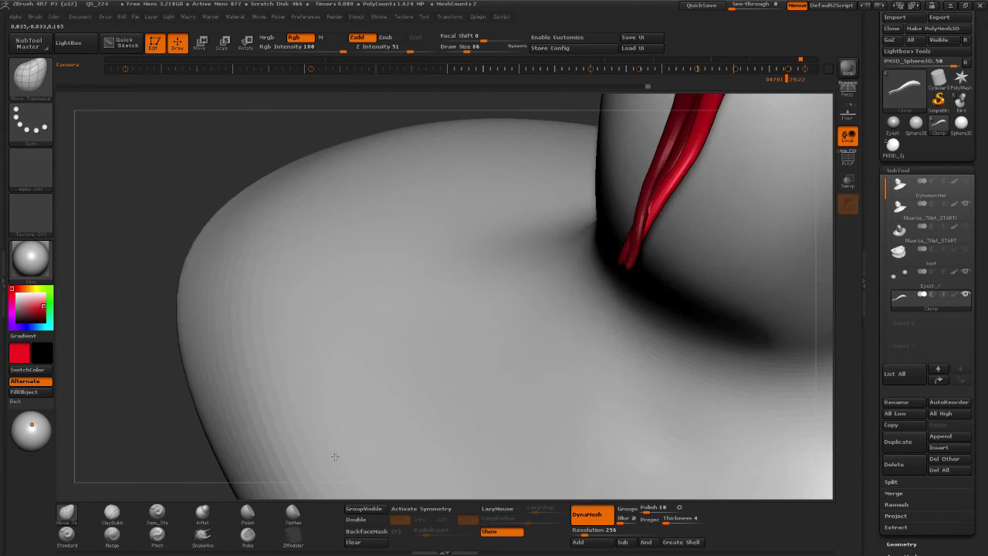
pyautogui.press('f')
pyautogui.moveTo(468, 223)
pyautogui.mouseDown()
pyautogui.moveTo(460, 221)
pyautogui.moveTo(465, 241)
pyautogui.mouseUp()
pyautogui.moveTo(441, 306); pyautogui.dragTo(433, 309)
# Nudge the third strand's body over the crown into place alongside the other strands.
pyautogui.moveTo(347, 193); pyautogui.dragTo(371, 116)
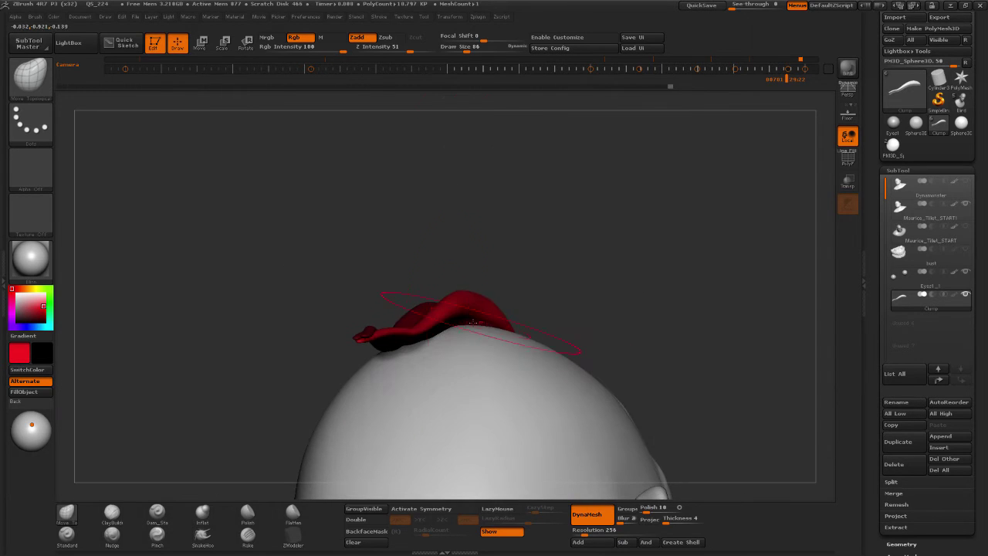
pyautogui.moveTo(443, 330); pyautogui.dragTo(446, 322)
pyautogui.moveTo(453, 318); pyautogui.dragTo(458, 311)
pyautogui.moveTo(586, 220); pyautogui.dragTo(494, 232)
pyautogui.moveTo(490, 310); pyautogui.dragTo(488, 302)
pyautogui.moveTo(457, 332); pyautogui.dragTo(726, 230)
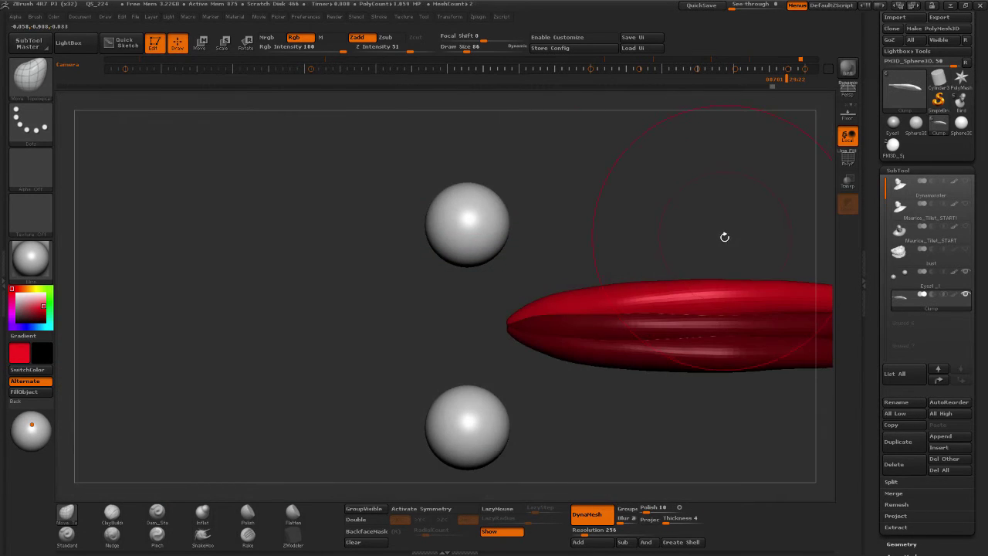
# Isolate the tail section of the strands, turn on double-sided display to inspect their hollow interiors, and show the whole clump again.
pyautogui.press('f')
pyautogui.moveTo(697, 417)
pyautogui.keyDown('alt'); pyautogui.mouseDown()
pyautogui.moveTo(605, 412)
pyautogui.moveTo(645, 372)
pyautogui.mouseUp(); pyautogui.keyUp('alt')
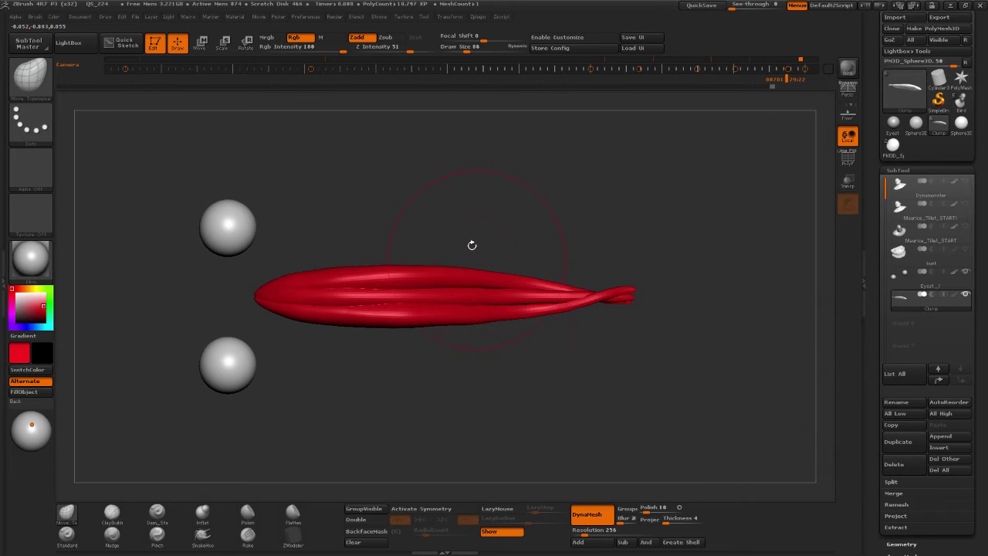
pyautogui.keyDown('ctrl'); pyautogui.keyDown('shift'); pyautogui.moveTo(457, 197); pyautogui.dragTo(697, 390); pyautogui.keyUp('shift'); pyautogui.keyUp('ctrl')
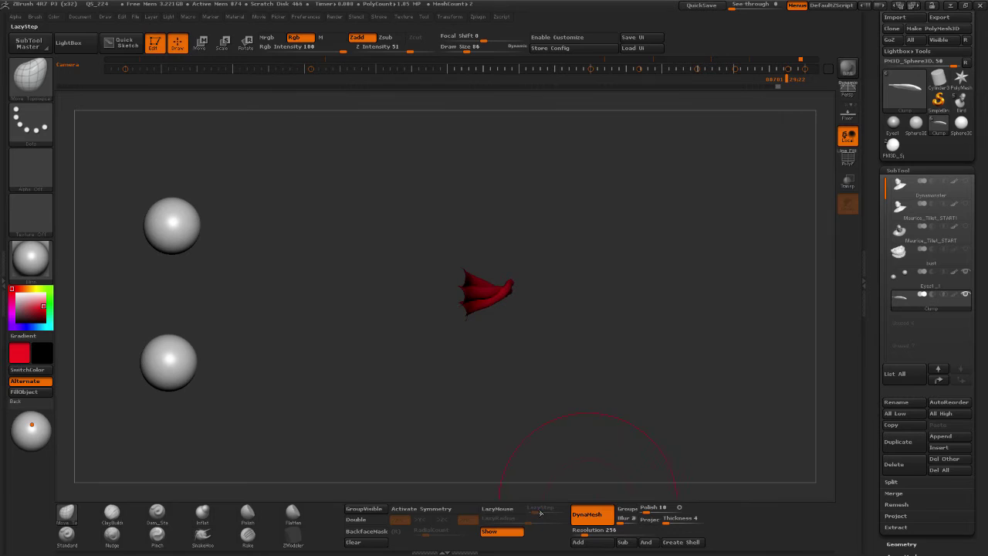
pyautogui.click(373, 525)
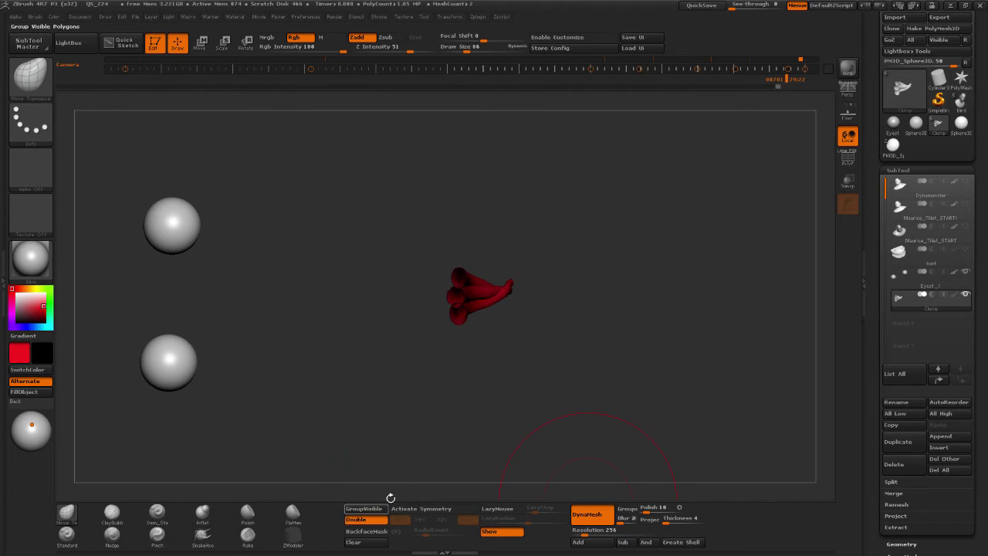
pyautogui.keyDown('alt'); pyautogui.moveTo(495, 372); pyautogui.dragTo(772, 350); pyautogui.keyUp('alt')
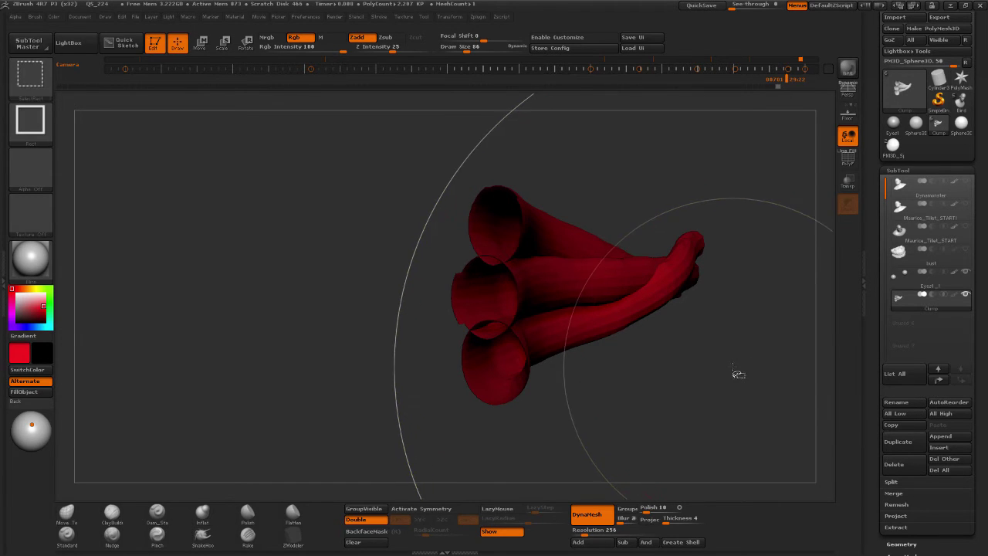
pyautogui.keyDown('ctrl'); pyautogui.keyDown('shift'); pyautogui.click(737, 372); pyautogui.keyUp('shift'); pyautogui.keyUp('ctrl')
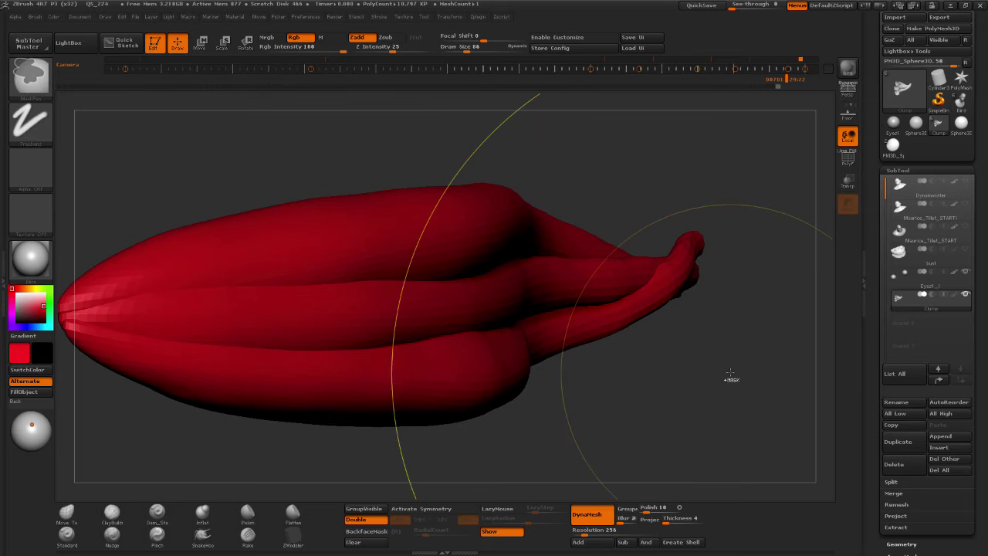
# Fuse the three strands into one mesh with DynaMesh, raising the resolution to 512 after undoing the attempt at 256.
pyautogui.keyDown('ctrl'); pyautogui.moveTo(712, 394); pyautogui.dragTo(753, 316); pyautogui.keyUp('ctrl')
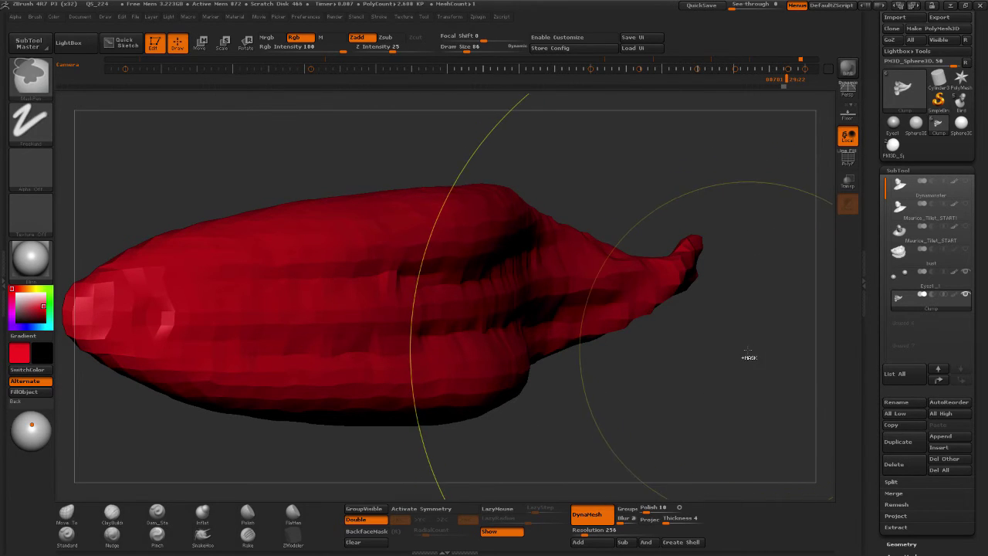
pyautogui.hotkey('ctrl', 'z')
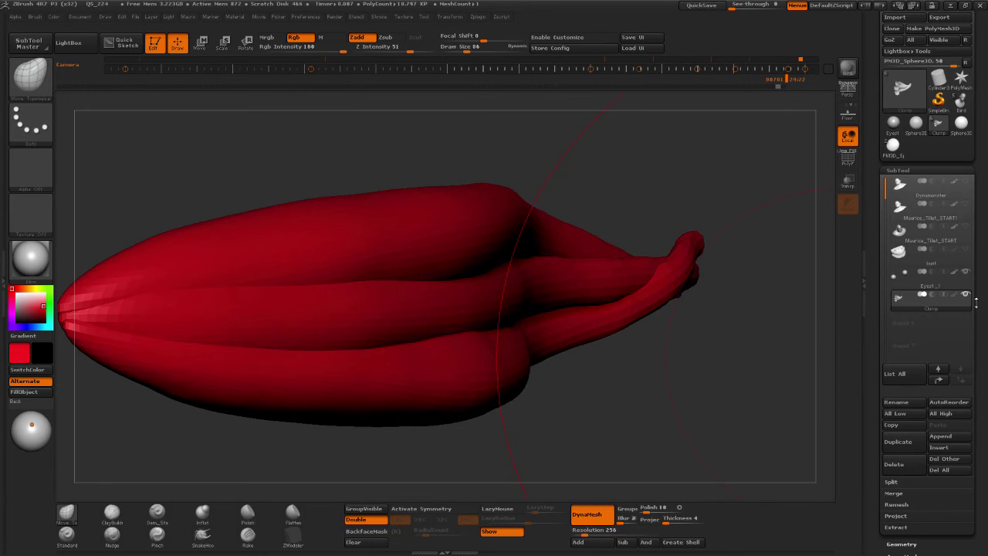
pyautogui.moveTo(975, 304); pyautogui.dragTo(976, 205)
pyautogui.click(902, 232)
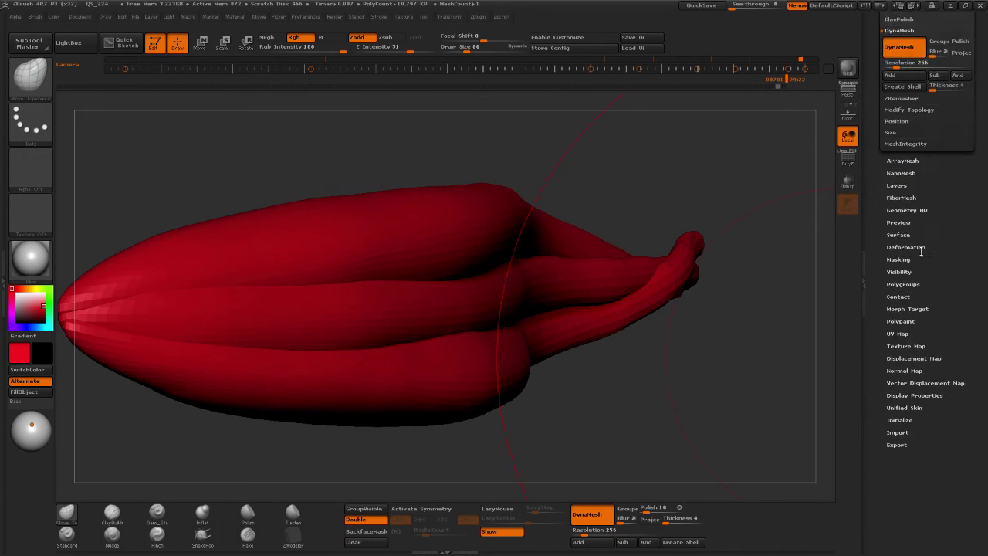
pyautogui.click(890, 207)
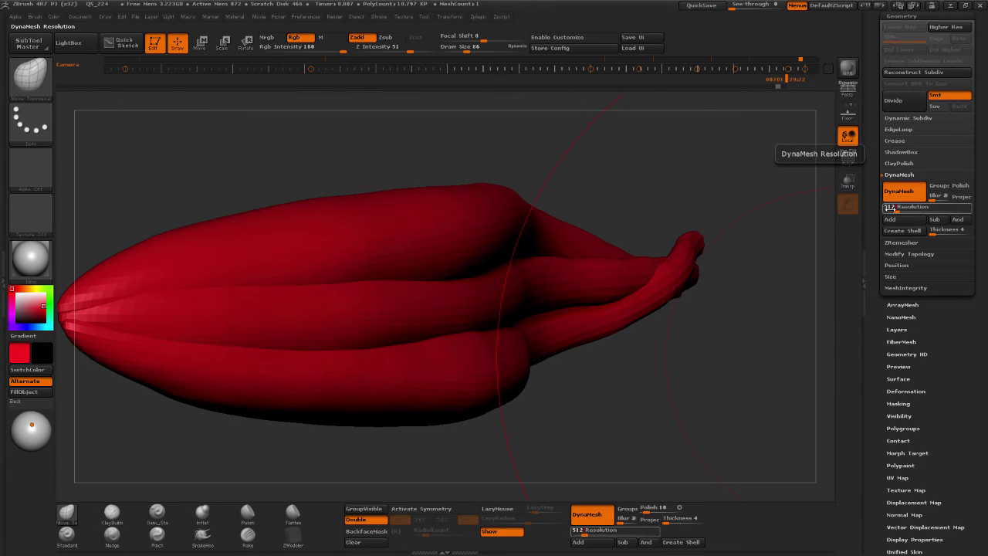
pyautogui.keyDown('ctrl'); pyautogui.moveTo(715, 384); pyautogui.dragTo(736, 342); pyautogui.keyUp('ctrl')
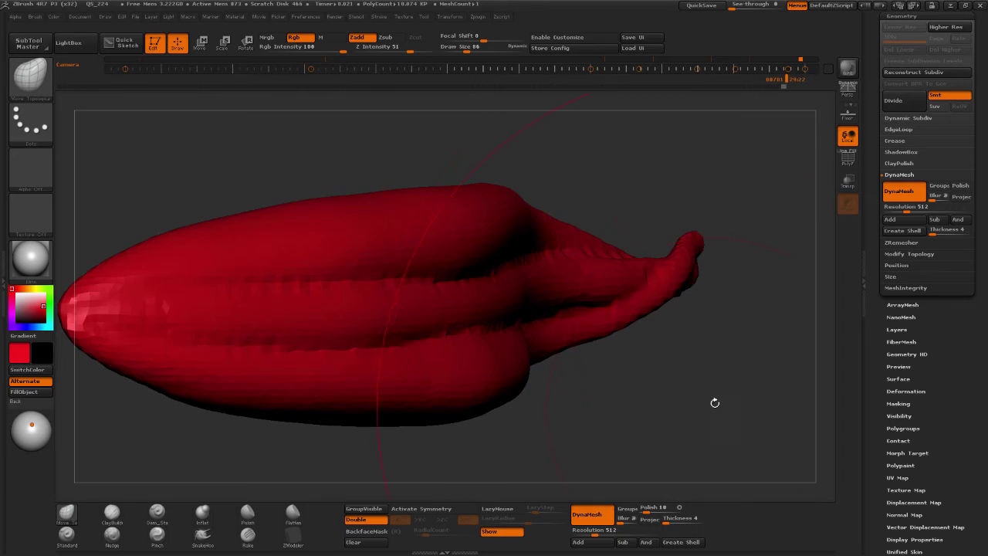
# Redo the DynaMesh fusion of the three strands at a resolution of 1024.
pyautogui.moveTo(714, 402)
pyautogui.mouseDown()
pyautogui.moveTo(704, 346)
pyautogui.moveTo(700, 405)
pyautogui.moveTo(712, 385)
pyautogui.mouseUp()
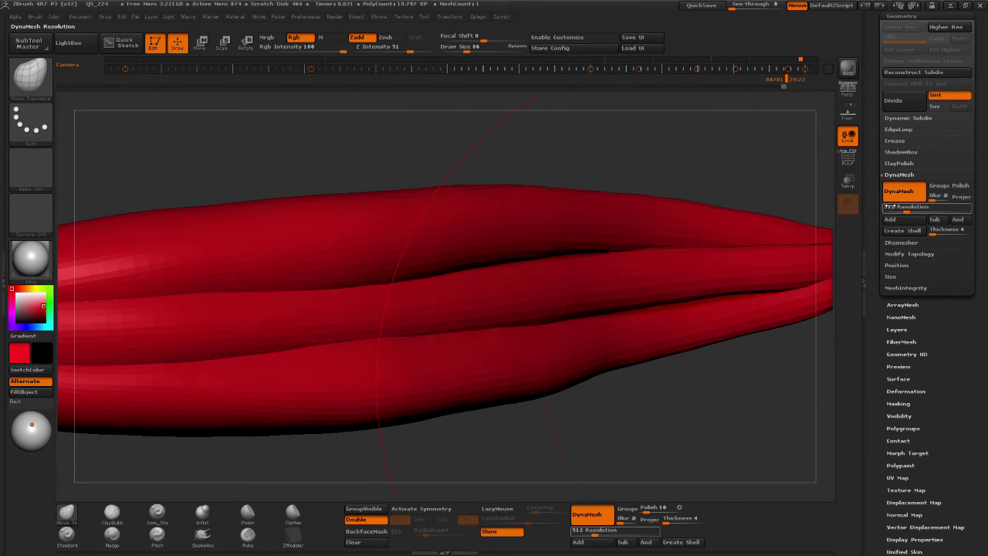
pyautogui.write('72')
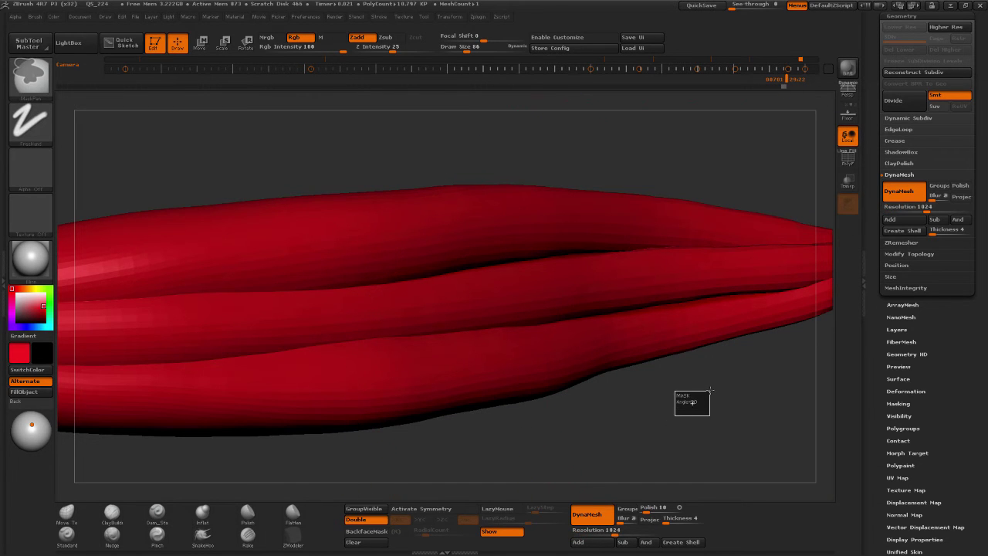
pyautogui.keyDown('ctrl'); pyautogui.moveTo(710, 390); pyautogui.dragTo(724, 345); pyautogui.keyUp('ctrl')
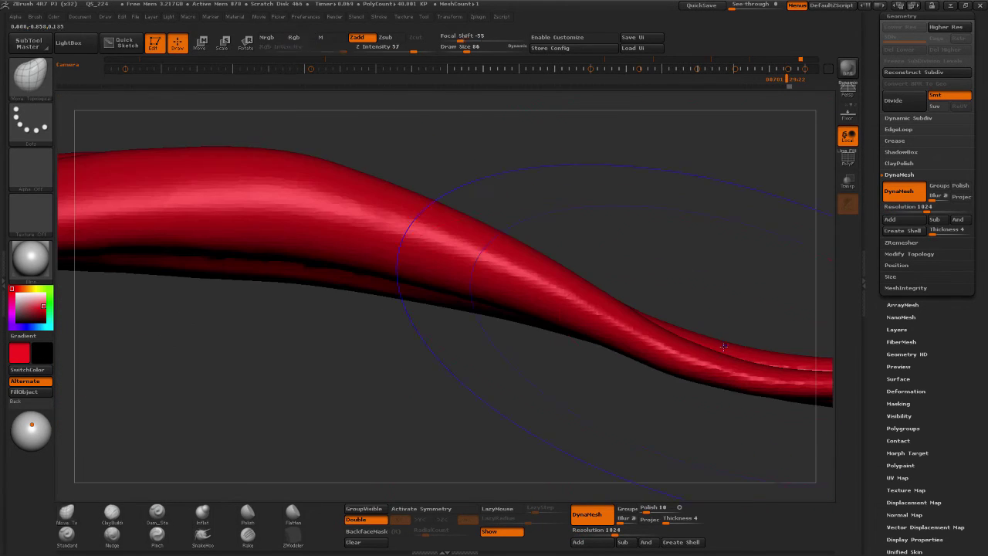
# Isolate part of the fused clump to check its interior, and show the whole clump again.
pyautogui.moveTo(658, 421)
pyautogui.keyDown('alt'); pyautogui.mouseDown()
pyautogui.moveTo(582, 391)
pyautogui.moveTo(511, 342)
pyautogui.mouseUp(); pyautogui.keyUp('alt')
pyautogui.keyDown('ctrl'); pyautogui.keyDown('shift'); pyautogui.moveTo(416, 176); pyautogui.dragTo(685, 412); pyautogui.keyUp('shift'); pyautogui.keyUp('ctrl')
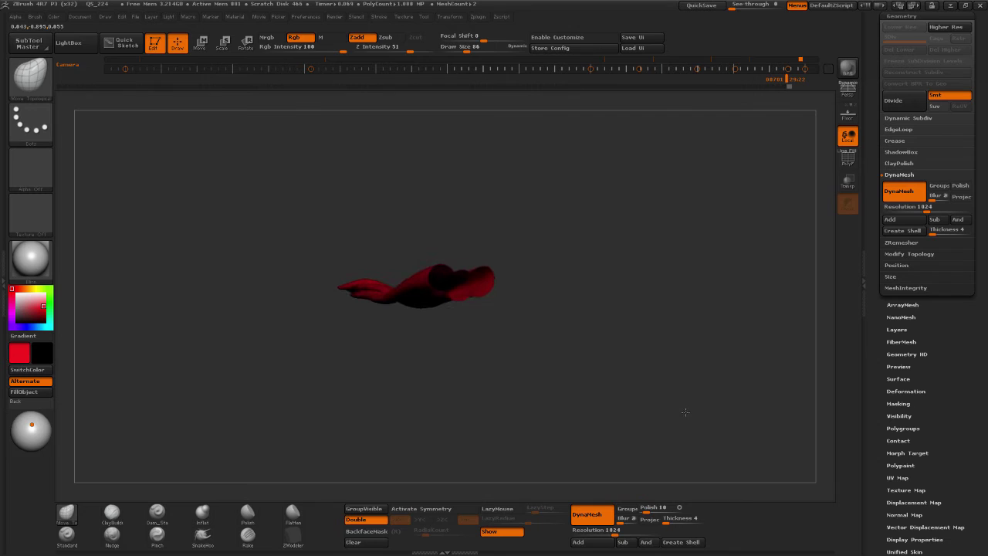
pyautogui.keyDown('ctrl'); pyautogui.keyDown('shift'); pyautogui.click(643, 379); pyautogui.keyUp('shift'); pyautogui.keyUp('ctrl')
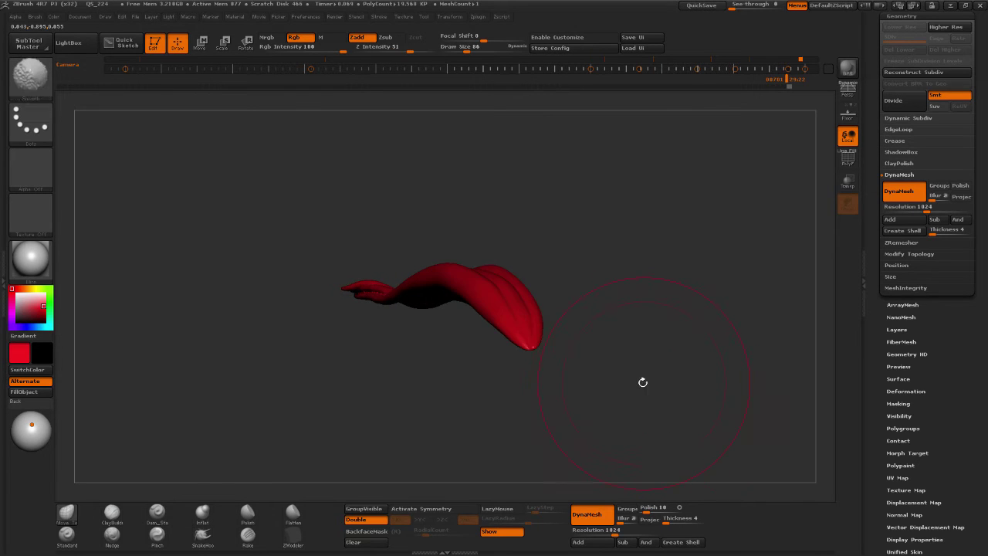
# Smooth the seams between the strands along the body of the fused clump.
pyautogui.moveTo(631, 381); pyautogui.dragTo(673, 384)
pyautogui.moveTo(588, 343); pyautogui.dragTo(536, 384)
pyautogui.press('shift')
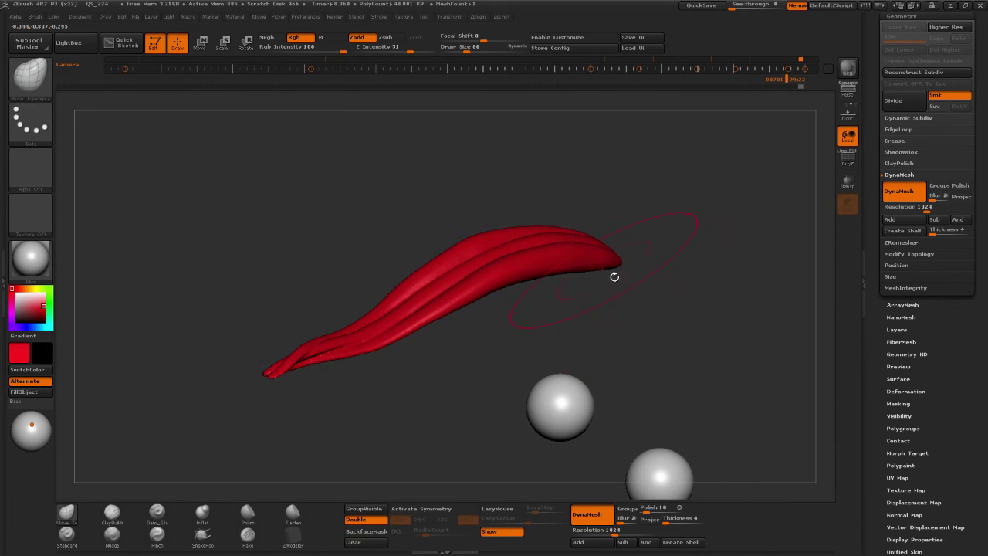
pyautogui.moveTo(613, 277); pyautogui.dragTo(616, 338)
pyautogui.press('shift')
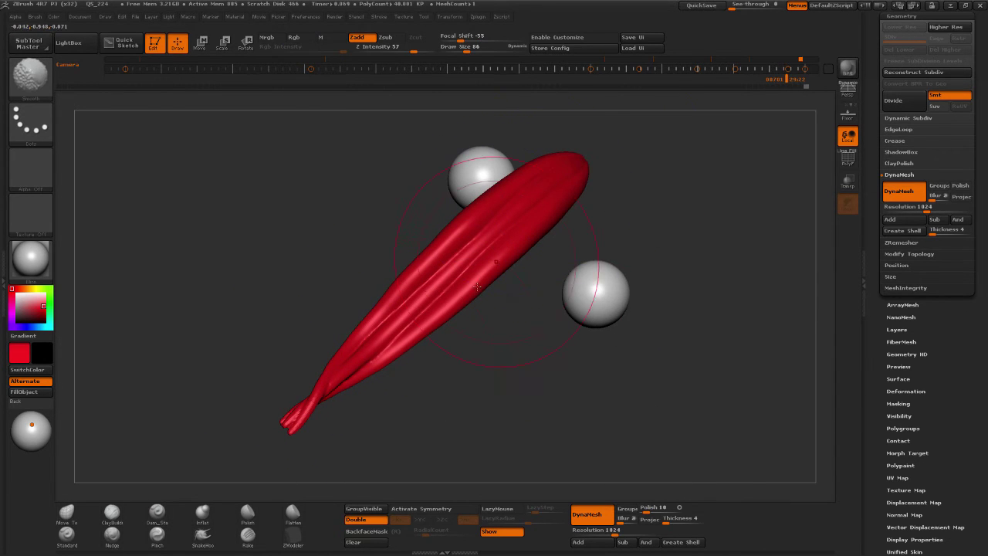
pyautogui.moveTo(555, 328)
pyautogui.mouseDown()
pyautogui.moveTo(604, 322)
pyautogui.moveTo(642, 301)
pyautogui.moveTo(669, 251)
pyautogui.moveTo(708, 252)
pyautogui.moveTo(710, 267)
pyautogui.mouseUp()
# Carve fine grooves along the clump's strands with the Dam_Standard brush, using LazyRadius 63 and draw size 24.
pyautogui.press('f')
pyautogui.click(156, 516)
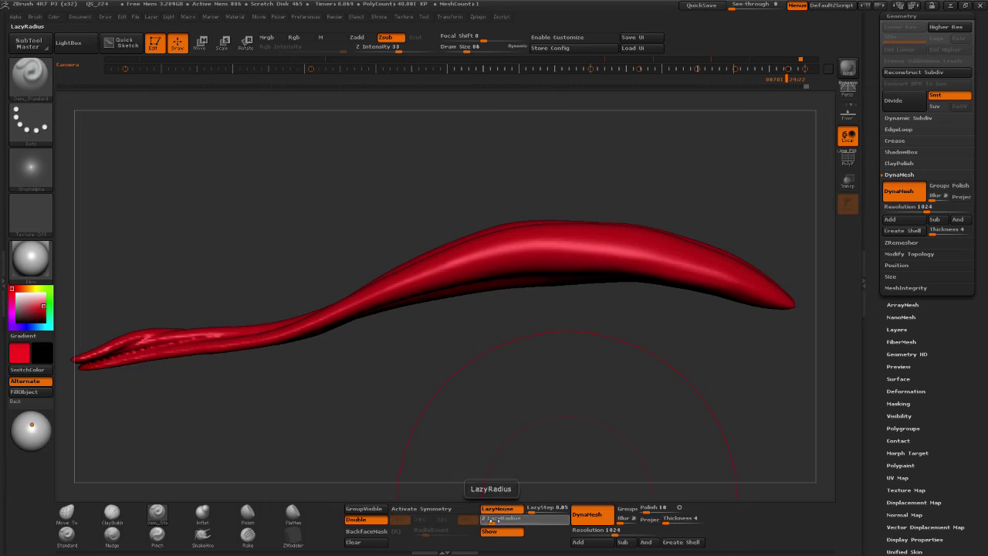
pyautogui.moveTo(505, 522); pyautogui.dragTo(536, 524)
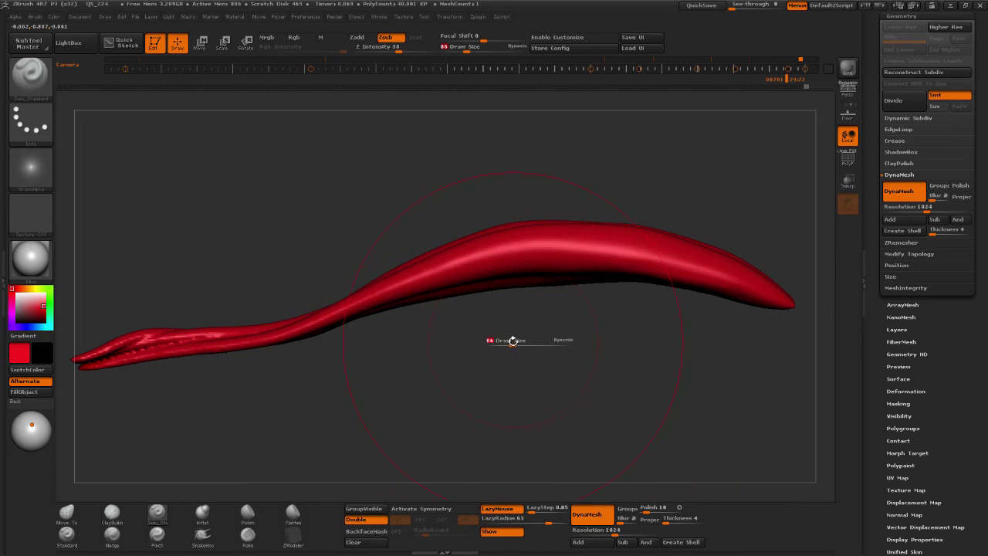
pyautogui.moveTo(512, 340); pyautogui.dragTo(498, 343)
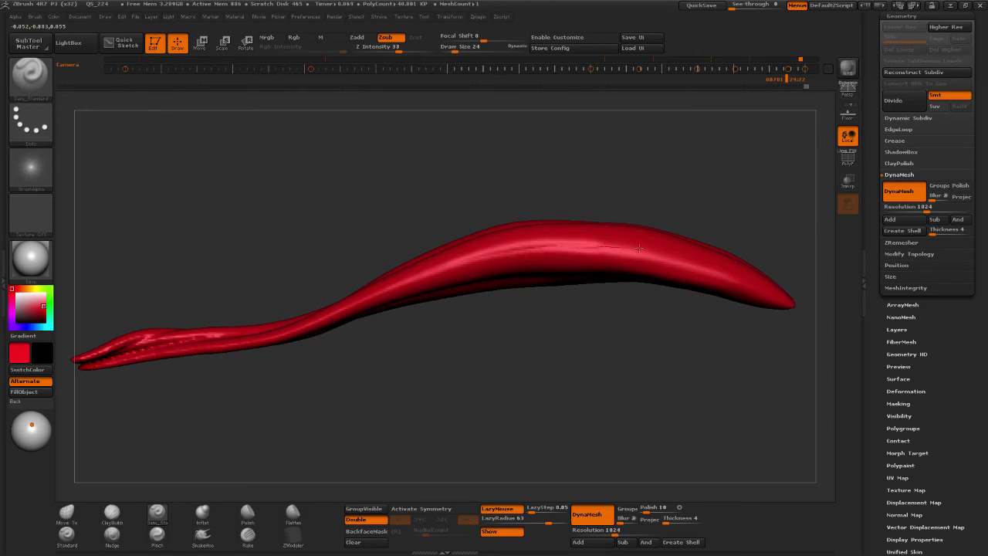
pyautogui.moveTo(564, 337); pyautogui.dragTo(627, 333)
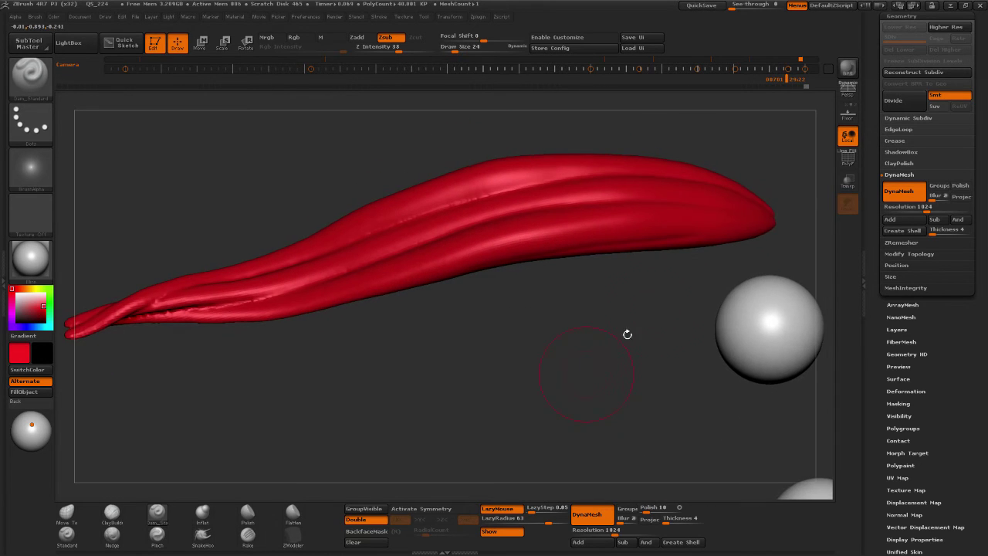
pyautogui.moveTo(617, 225); pyautogui.dragTo(394, 277)
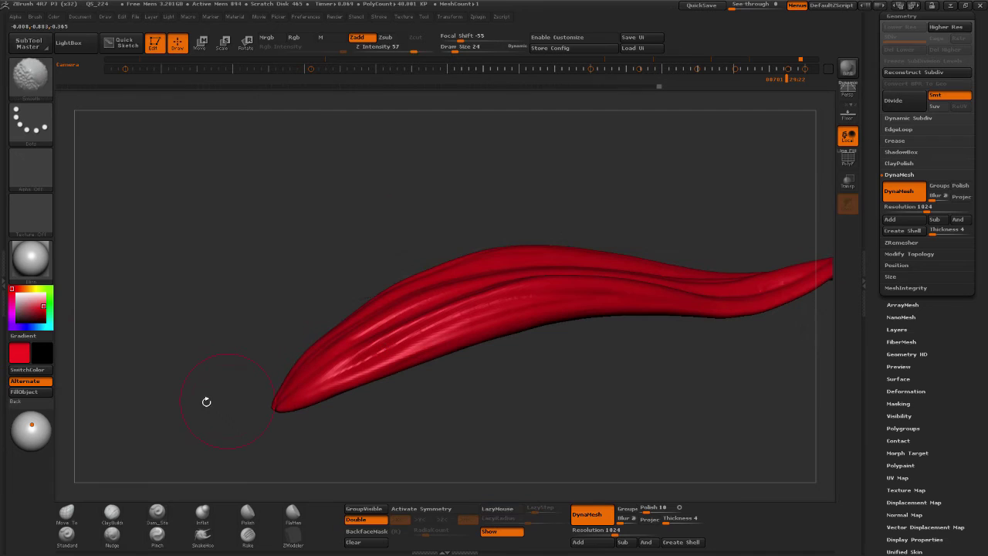
# Change the display colour to white and show the head subtool beneath the clump.
pyautogui.click(21, 293)
pyautogui.moveTo(618, 382)
pyautogui.mouseDown()
pyautogui.moveTo(669, 402)
pyautogui.moveTo(631, 375)
pyautogui.mouseUp()
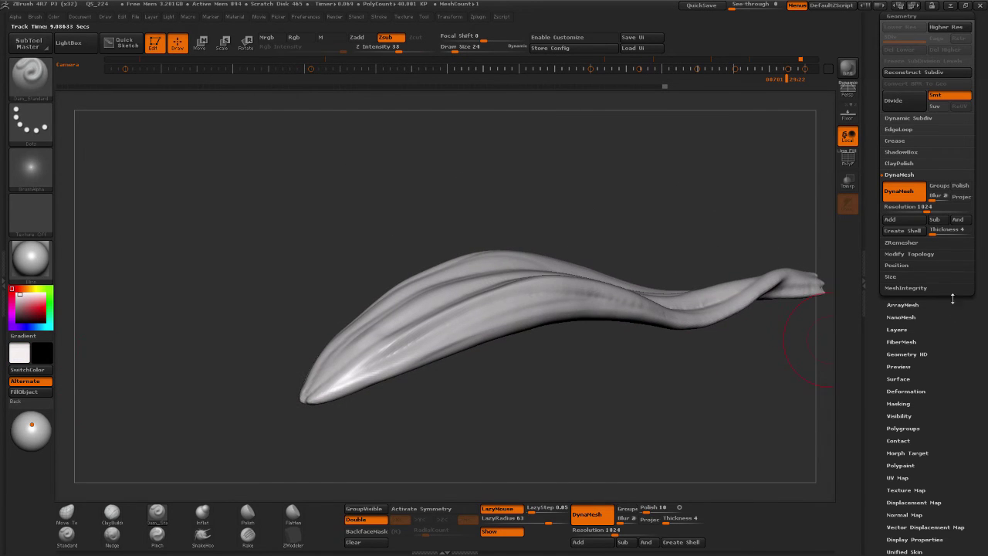
pyautogui.moveTo(953, 297); pyautogui.dragTo(972, 445)
pyautogui.click(900, 209)
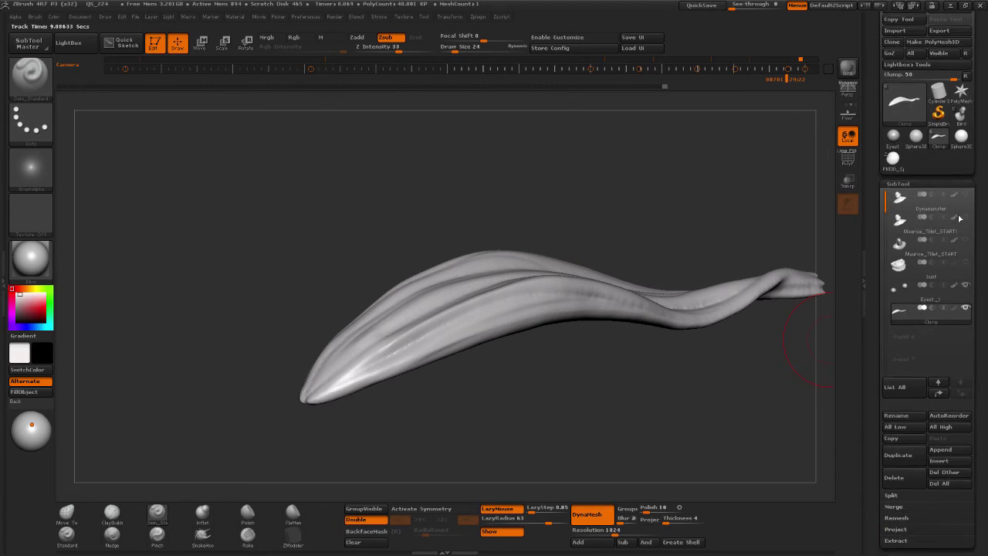
pyautogui.click(965, 205)
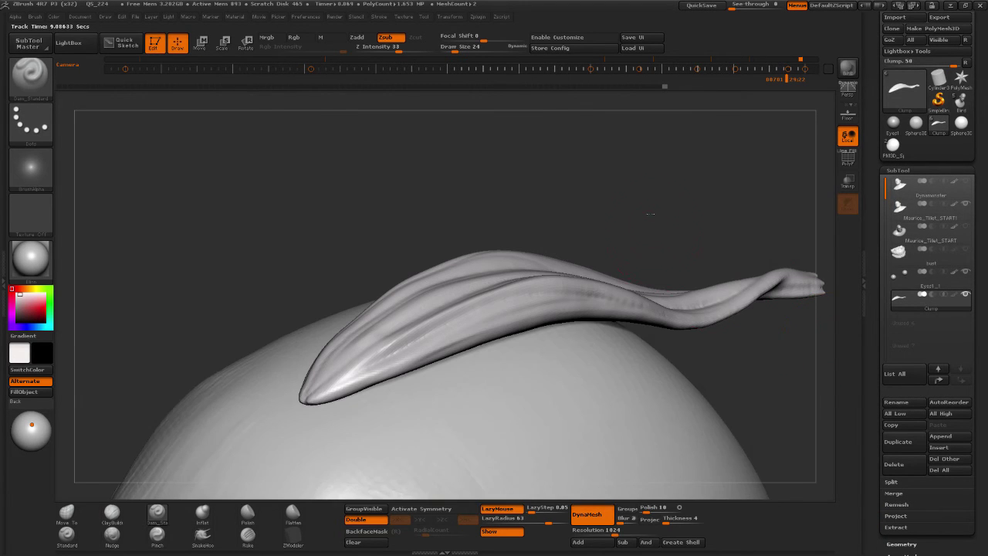
# Settle the clump's front end onto the scalp with the Move Topological brush at draw size 47.
pyautogui.moveTo(650, 214); pyautogui.dragTo(643, 190)
pyautogui.click(68, 512)
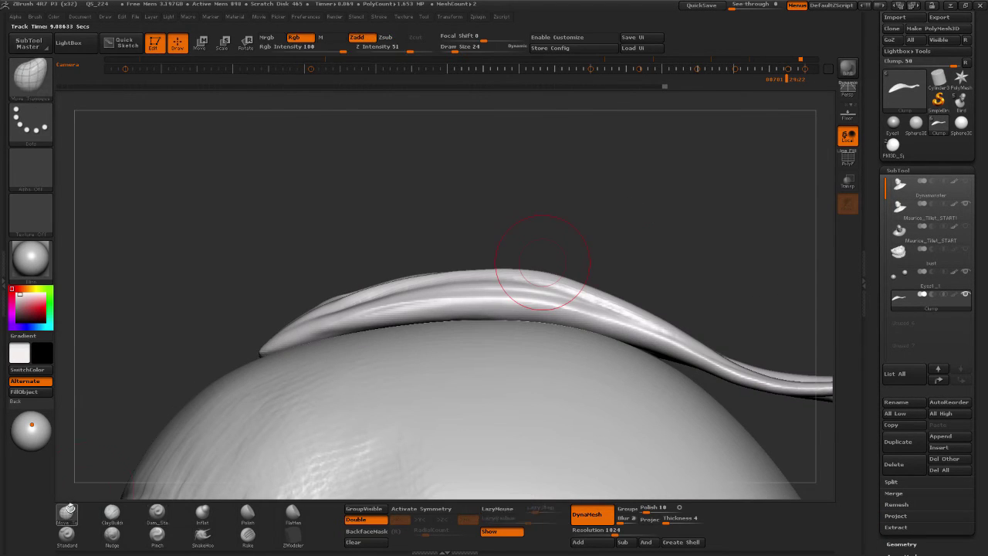
pyautogui.press('s')
pyautogui.moveTo(269, 281); pyautogui.dragTo(276, 279)
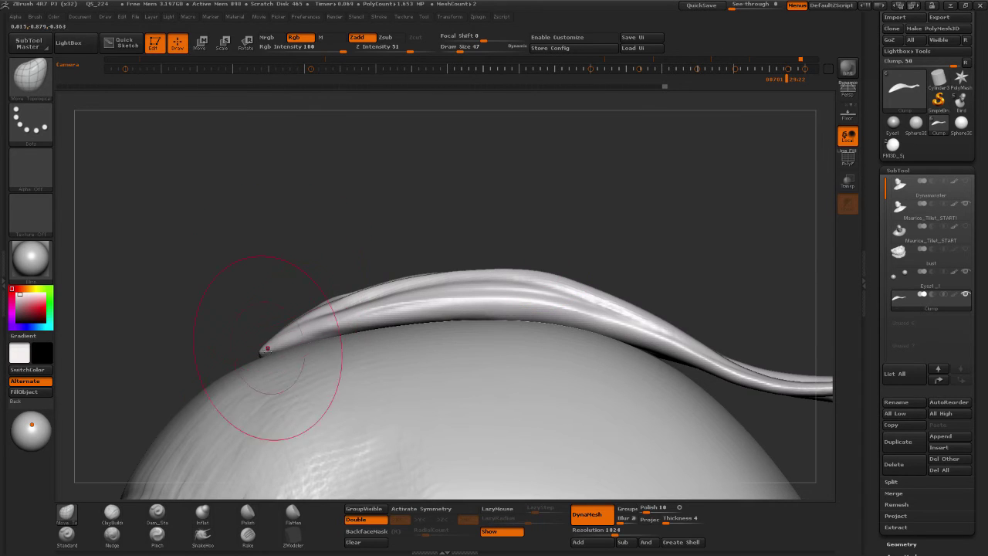
pyautogui.moveTo(263, 349); pyautogui.dragTo(265, 359)
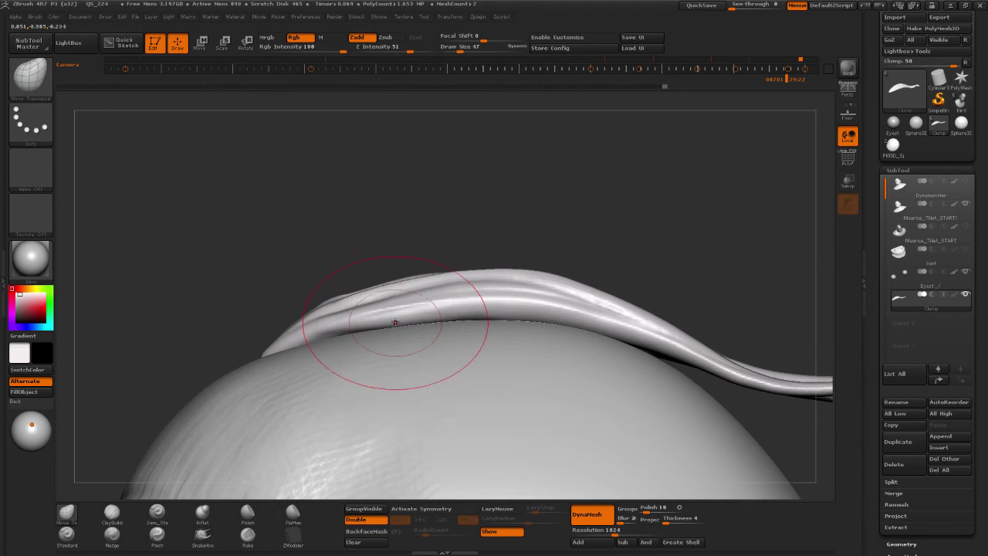
pyautogui.moveTo(343, 322); pyautogui.dragTo(332, 312)
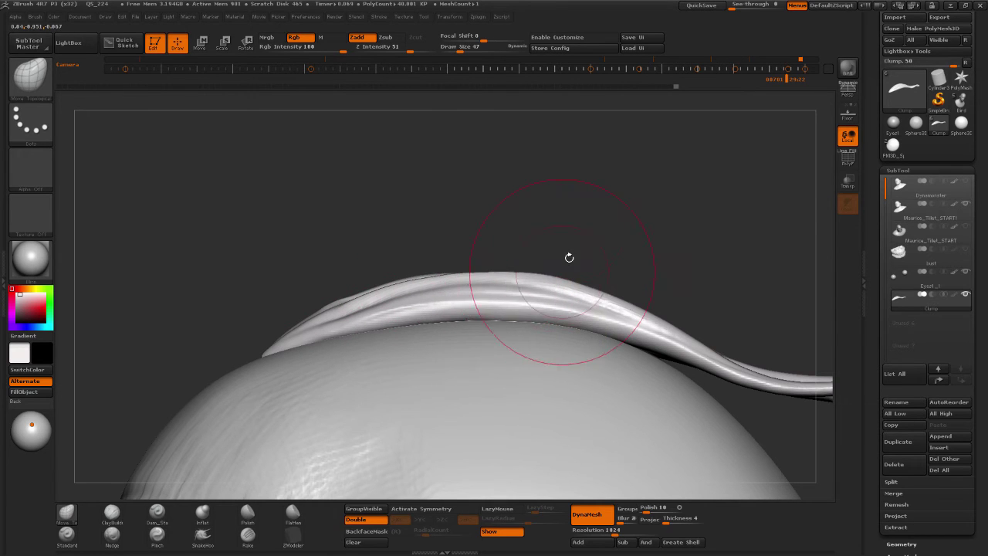
# Bend the clump's tail down to follow the back of the head and refine its curve over the crown.
pyautogui.moveTo(569, 255); pyautogui.dragTo(701, 217)
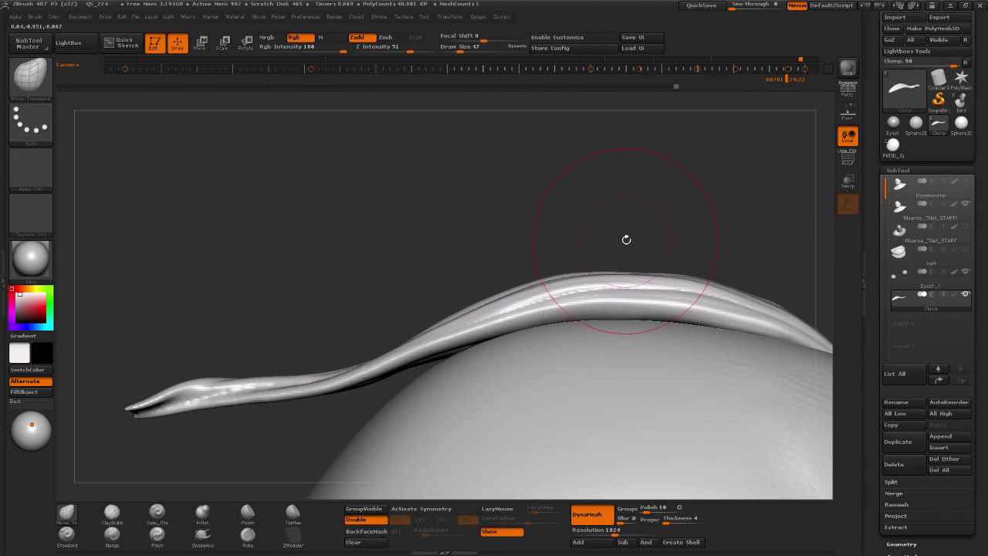
pyautogui.moveTo(563, 236); pyautogui.dragTo(464, 248)
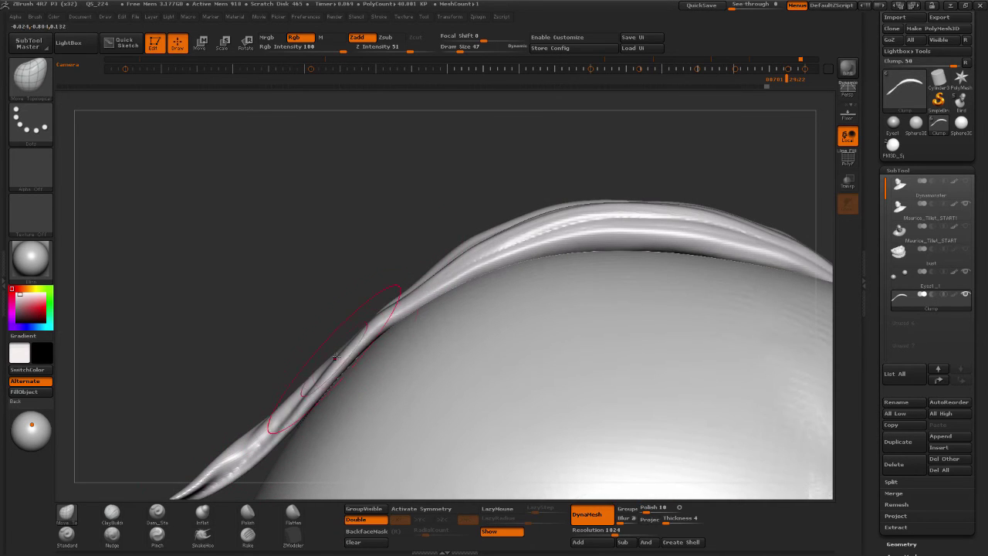
pyautogui.moveTo(401, 304); pyautogui.dragTo(424, 280)
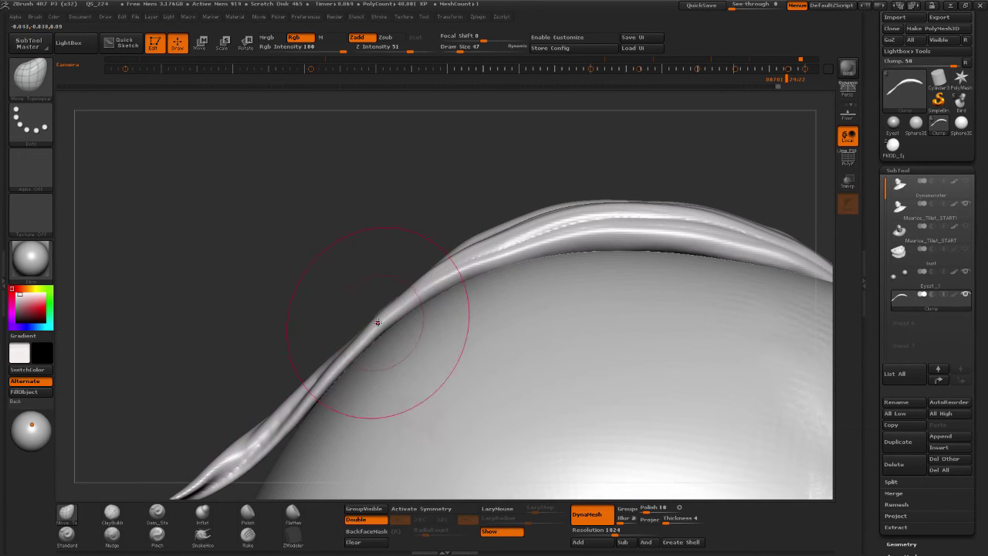
pyautogui.moveTo(520, 244); pyautogui.dragTo(510, 233)
pyautogui.moveTo(534, 240); pyautogui.dragTo(526, 230)
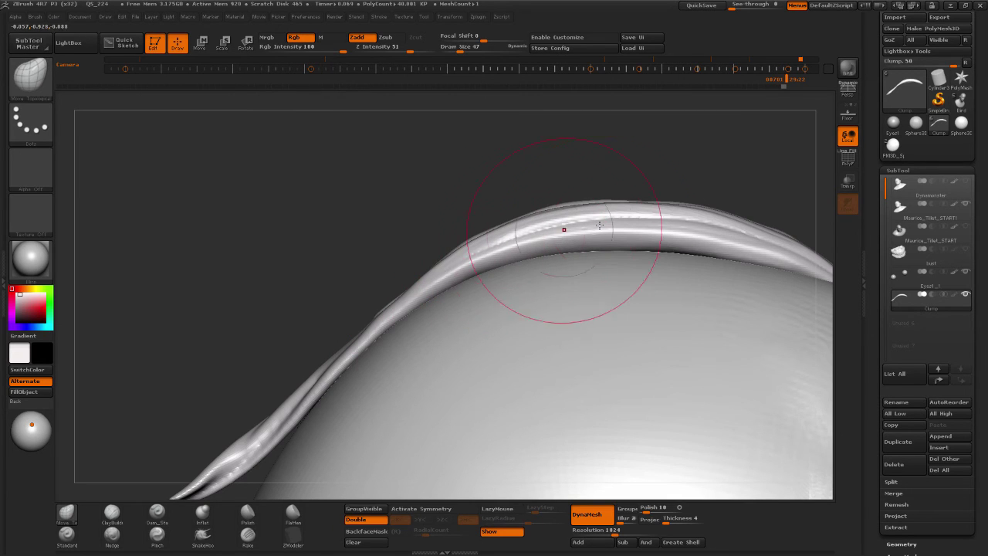
pyautogui.moveTo(363, 239); pyautogui.dragTo(478, 227)
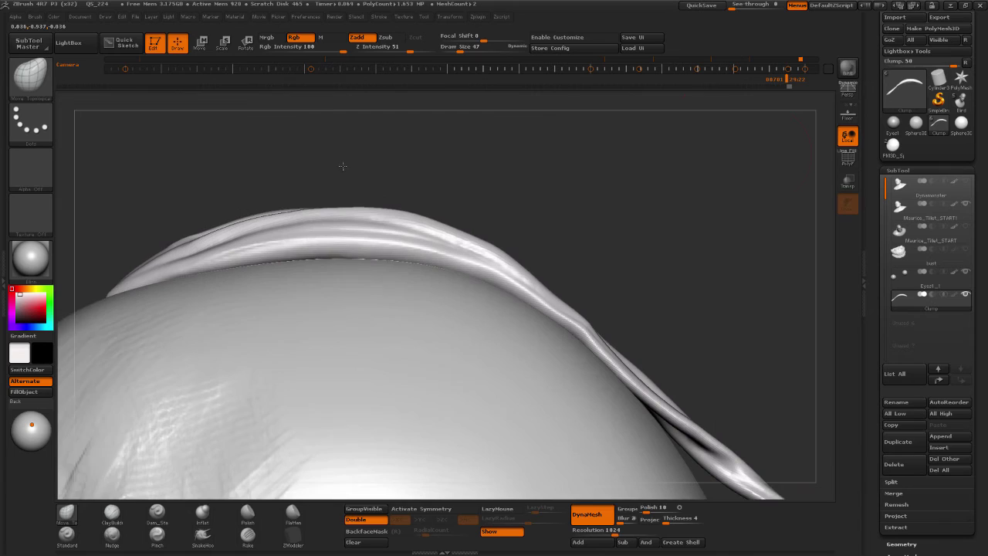
# Nudge the narrow part of the tail along the back of the head using draw size 20.
pyautogui.moveTo(343, 165)
pyautogui.mouseDown()
pyautogui.moveTo(530, 291)
pyautogui.moveTo(490, 307)
pyautogui.mouseUp()
pyautogui.press('s')
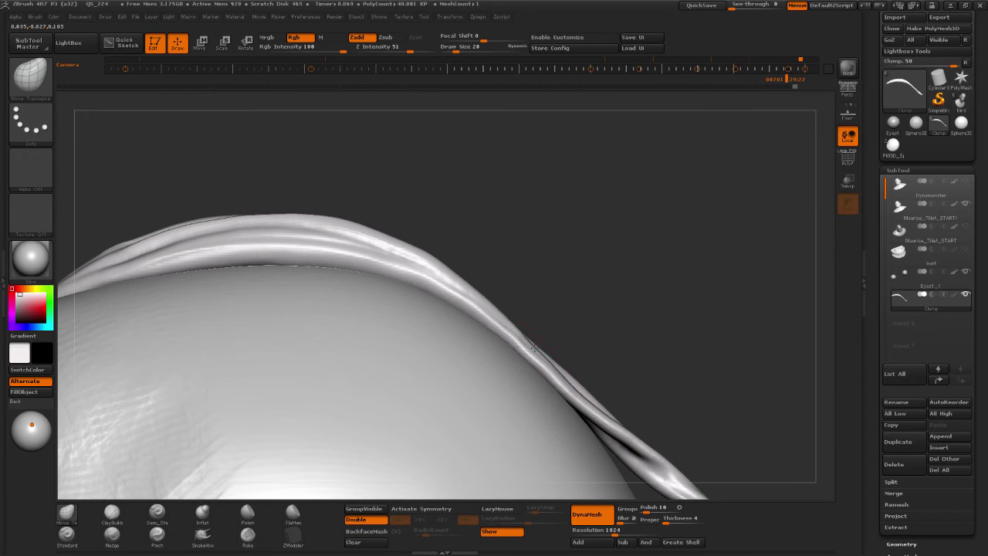
pyautogui.moveTo(547, 332); pyautogui.dragTo(687, 239)
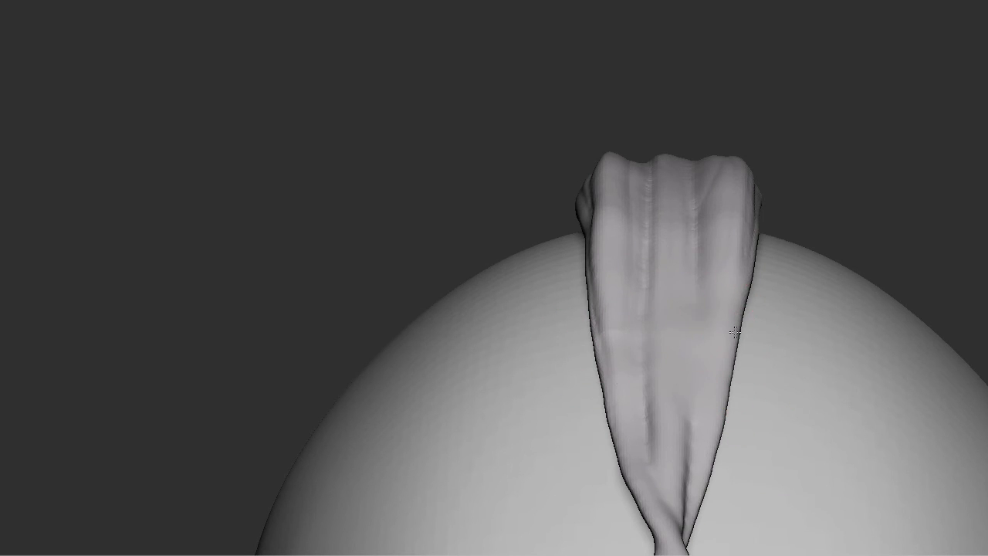
# Smooth the clump's rear surface and carve strand grooves down toward the pinched tail.
pyautogui.keyDown('shift'); pyautogui.moveTo(614, 395); pyautogui.dragTo(633, 300); pyautogui.keyUp('shift')
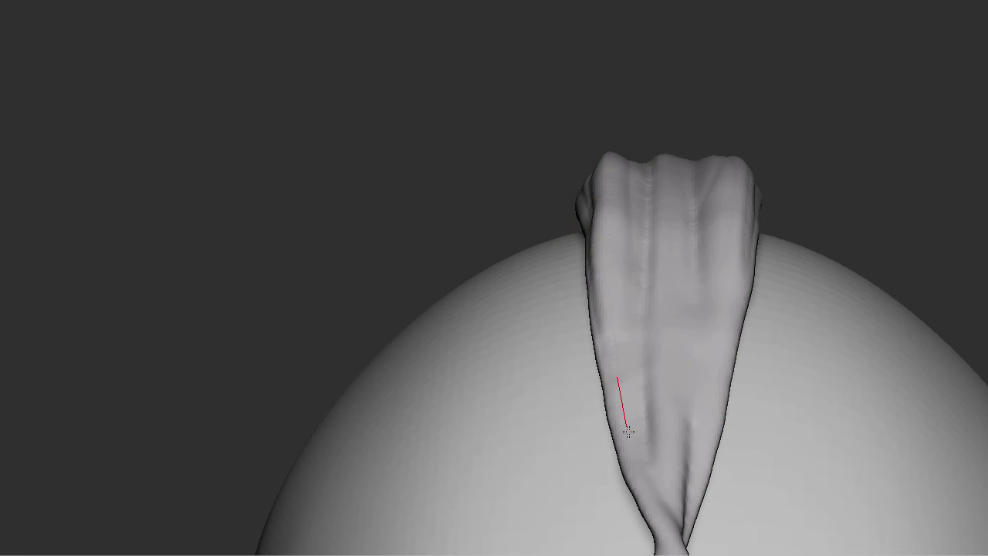
pyautogui.moveTo(665, 533); pyautogui.dragTo(671, 550)
pyautogui.moveTo(839, 147); pyautogui.dragTo(866, 247)
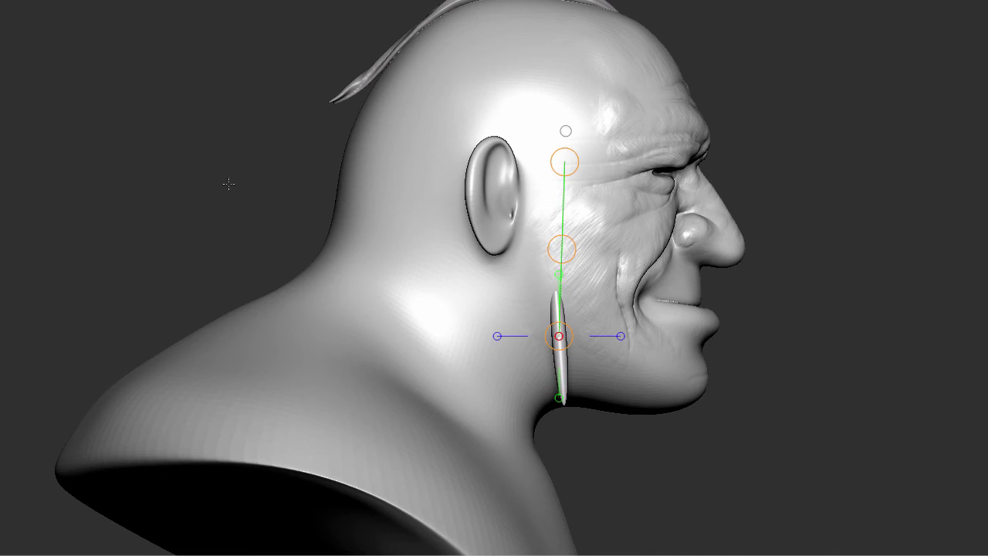
# Stretch the lower tip of the new strand beside the jaw into a long thin point, remeshing and smoothing it.
pyautogui.press('q')
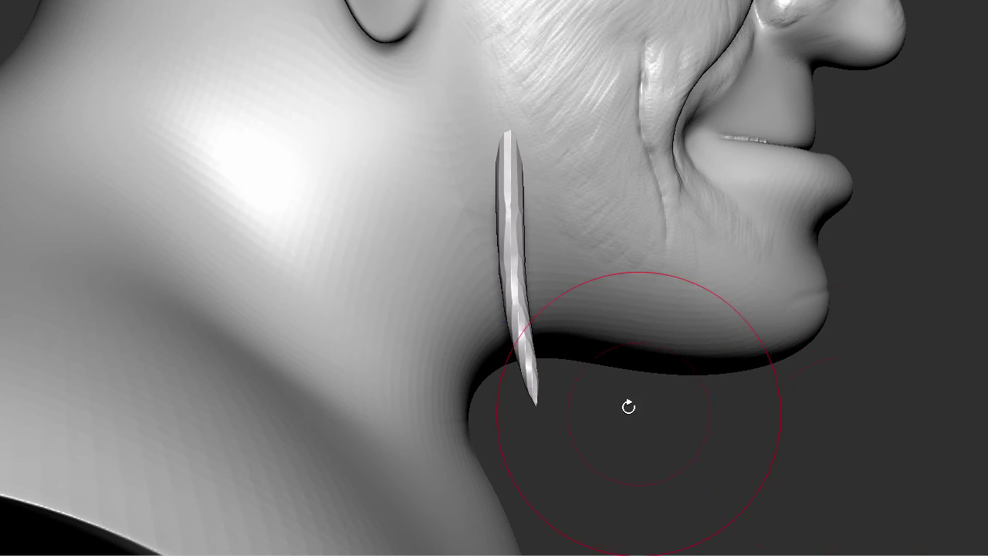
pyautogui.keyDown('shift'); pyautogui.moveTo(520, 272); pyautogui.dragTo(531, 370); pyautogui.keyUp('shift')
pyautogui.keyDown('ctrl'); pyautogui.moveTo(548, 452); pyautogui.dragTo(597, 494); pyautogui.keyUp('ctrl')
pyautogui.moveTo(534, 398); pyautogui.dragTo(548, 469)
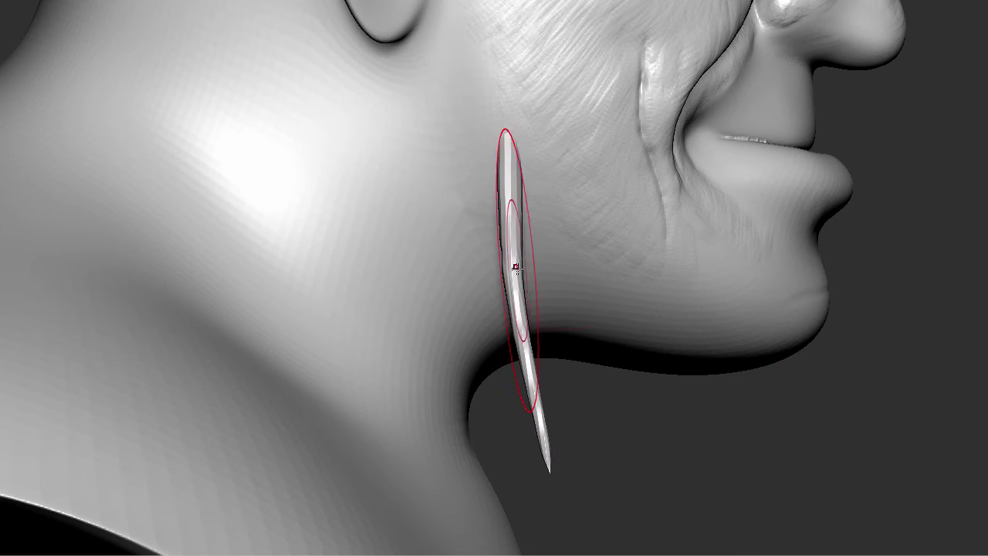
pyautogui.keyDown('ctrl'); pyautogui.moveTo(779, 497); pyautogui.dragTo(729, 516); pyautogui.keyUp('ctrl')
pyautogui.keyDown('shift'); pyautogui.moveTo(520, 213); pyautogui.dragTo(543, 403); pyautogui.keyUp('shift')
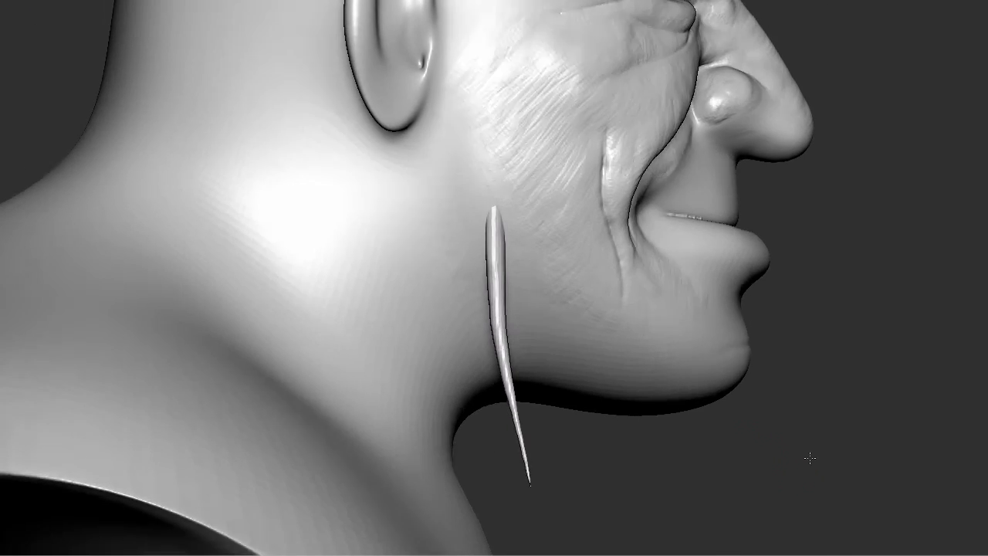
# Duplicate the jaw strand and place the copy just behind the original in side view.
pyautogui.moveTo(809, 458); pyautogui.dragTo(804, 453)
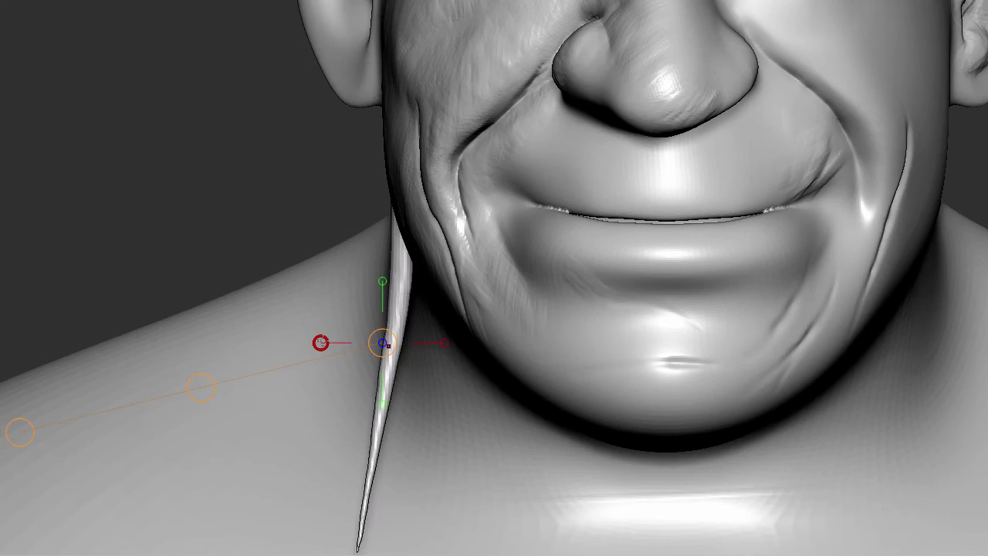
pyautogui.click(320, 342)
pyautogui.keyDown('shift'); pyautogui.moveTo(236, 186); pyautogui.dragTo(401, 193); pyautogui.keyUp('shift')
pyautogui.click(482, 342)
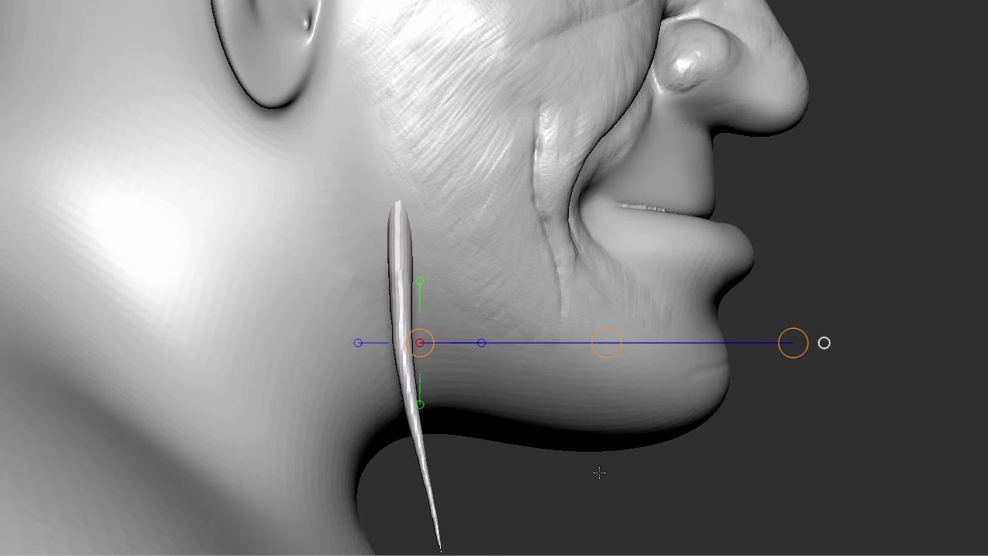
pyautogui.keyDown('ctrl'); pyautogui.moveTo(607, 343); pyautogui.dragTo(586, 339); pyautogui.keyUp('ctrl')
pyautogui.press('q')
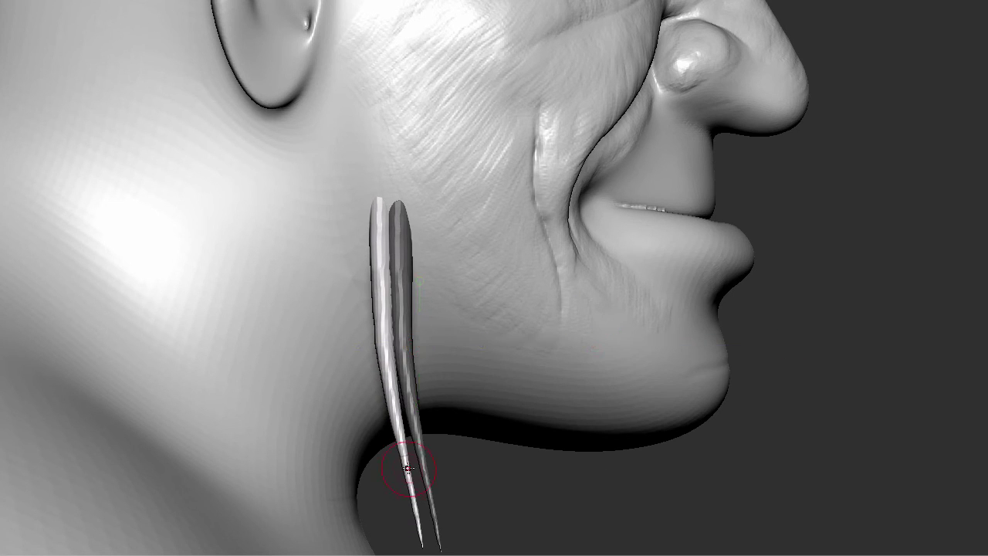
# Resize the brush and nudge the copied strand's body and tip closer to the original strand.
pyautogui.press('s')
pyautogui.moveTo(408, 468)
pyautogui.mouseDown()
pyautogui.moveTo(417, 467)
pyautogui.moveTo(409, 451)
pyautogui.mouseUp()
pyautogui.press('s')
pyautogui.moveTo(380, 309); pyautogui.dragTo(385, 309)
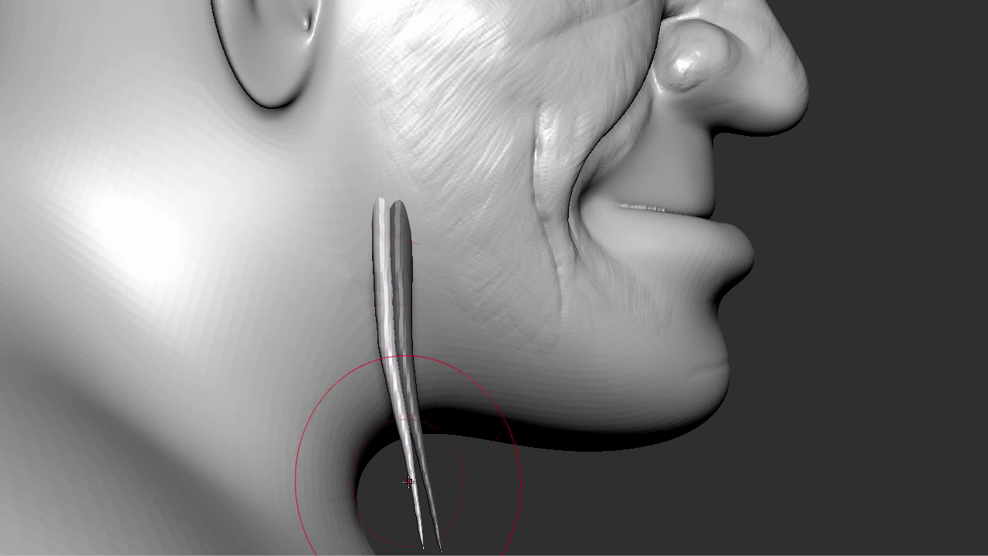
# Pull the copied strand's lower tip against the original and fuse the two jaw strands with DynaMesh.
pyautogui.moveTo(408, 479); pyautogui.dragTo(428, 510)
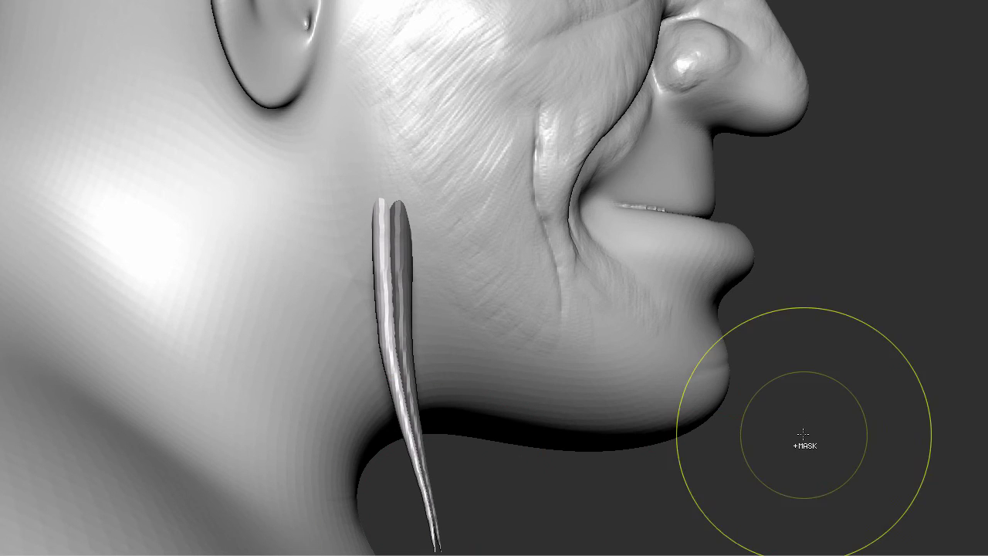
pyautogui.keyDown('ctrl'); pyautogui.moveTo(798, 452); pyautogui.dragTo(832, 382); pyautogui.keyUp('ctrl')
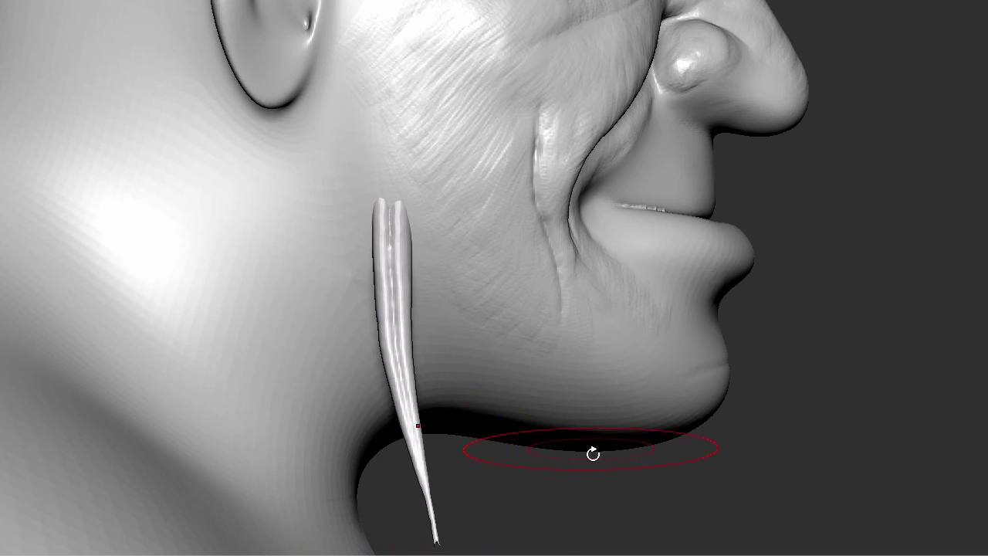
# Duplicate the fused strand pair, rotate the copy about its lower tip, and remesh the overlapping pairs into one jaw clump.
pyautogui.press('w')
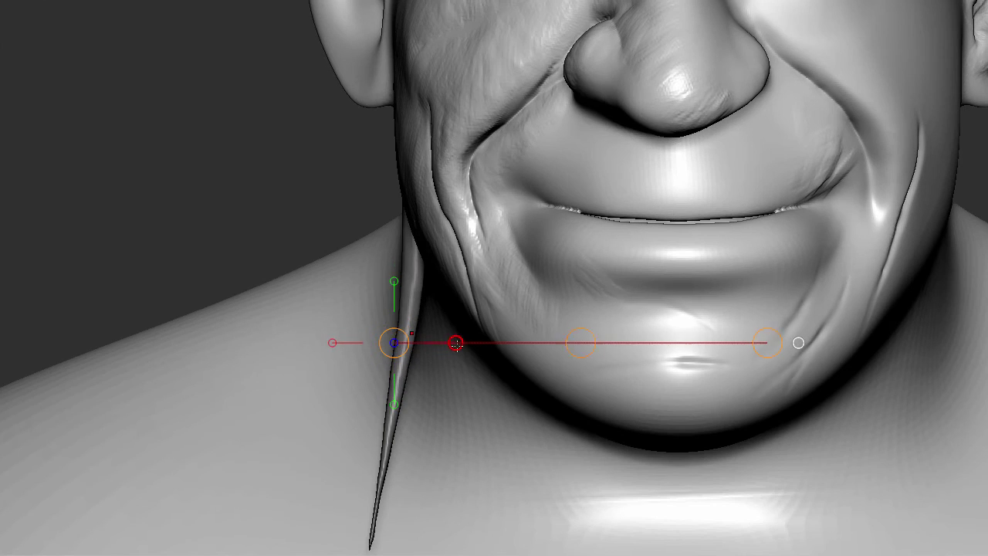
pyautogui.moveTo(576, 338); pyautogui.dragTo(556, 522)
pyautogui.press('r')
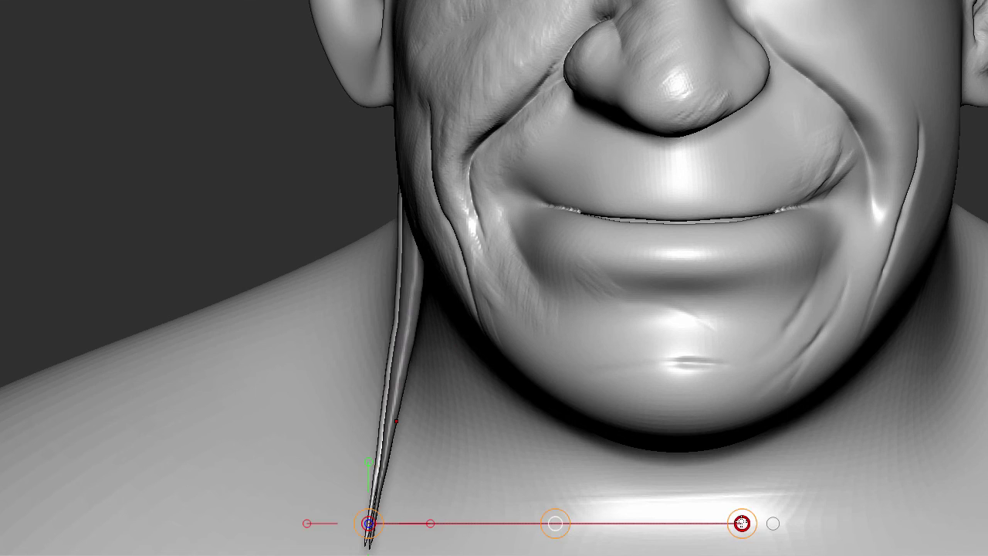
pyautogui.moveTo(742, 523)
pyautogui.mouseDown()
pyautogui.moveTo(741, 487)
pyautogui.moveTo(742, 502)
pyautogui.mouseUp()
pyautogui.press('q')
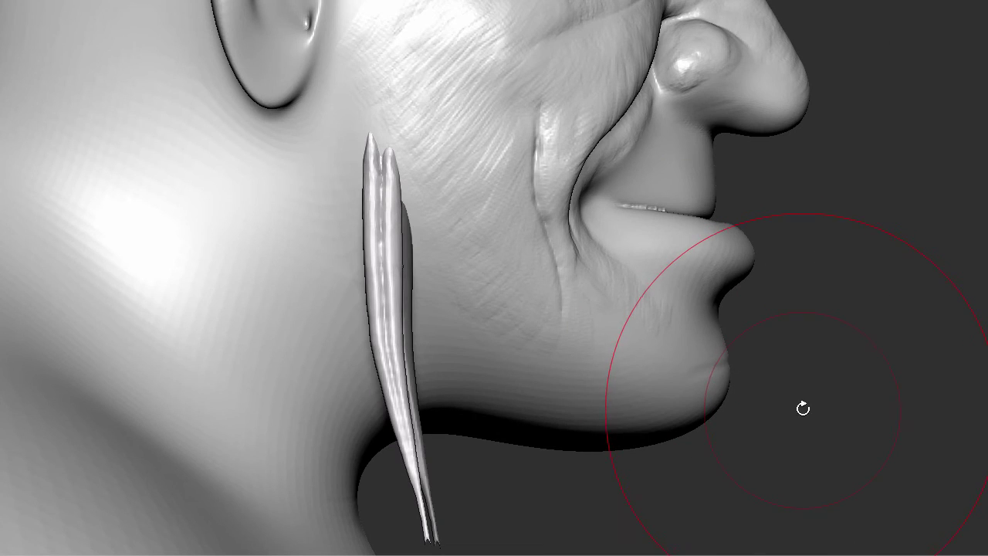
pyautogui.keyDown('ctrl'); pyautogui.moveTo(803, 408); pyautogui.dragTo(890, 284); pyautogui.keyUp('ctrl')
pyautogui.keyDown('ctrl'); pyautogui.moveTo(862, 377); pyautogui.dragTo(872, 349); pyautogui.keyUp('ctrl')
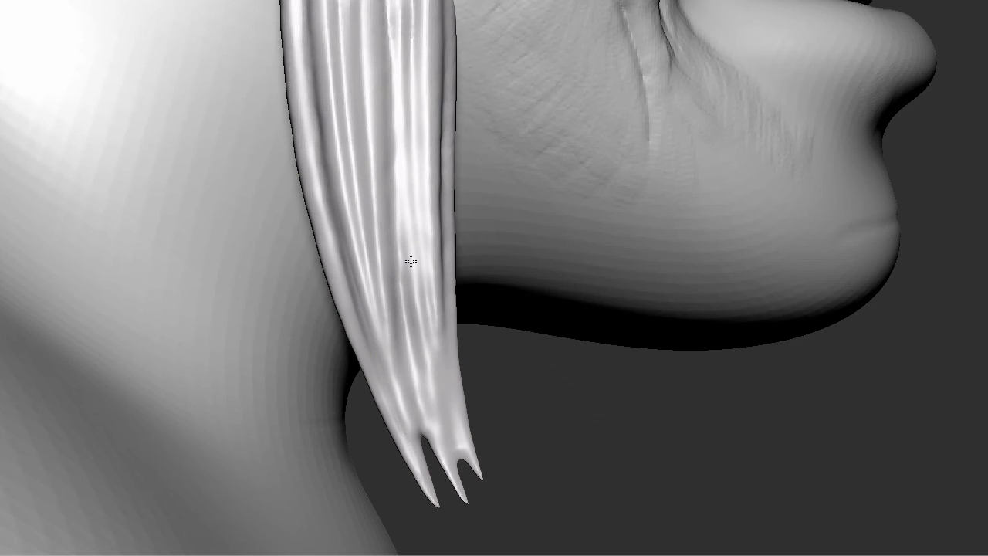
# Sculpt lengthwise strand grooves along the jaw clump down to its split tips, refining the gaps between the points.
pyautogui.moveTo(400, 267); pyautogui.dragTo(426, 427)
pyautogui.moveTo(409, 177); pyautogui.dragTo(452, 456)
pyautogui.moveTo(446, 223)
pyautogui.mouseDown()
pyautogui.moveTo(448, 348)
pyautogui.moveTo(466, 461)
pyautogui.mouseUp()
pyautogui.moveTo(417, 467)
pyautogui.mouseDown()
pyautogui.moveTo(368, 332)
pyautogui.moveTo(340, 209)
pyautogui.mouseUp()
pyautogui.moveTo(417, 440); pyautogui.dragTo(326, 240)
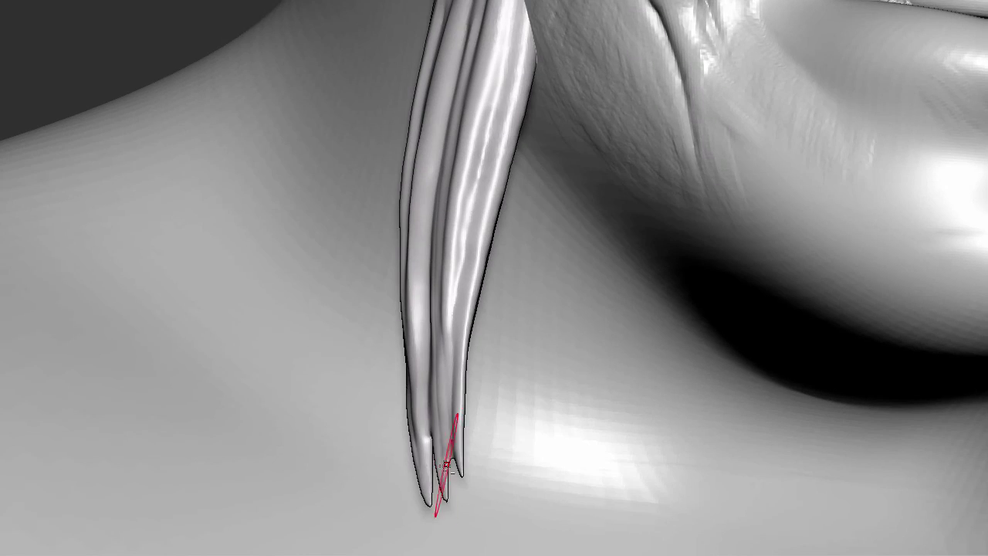
pyautogui.moveTo(442, 432)
pyautogui.mouseDown()
pyautogui.moveTo(448, 281)
pyautogui.moveTo(442, 423)
pyautogui.mouseUp()
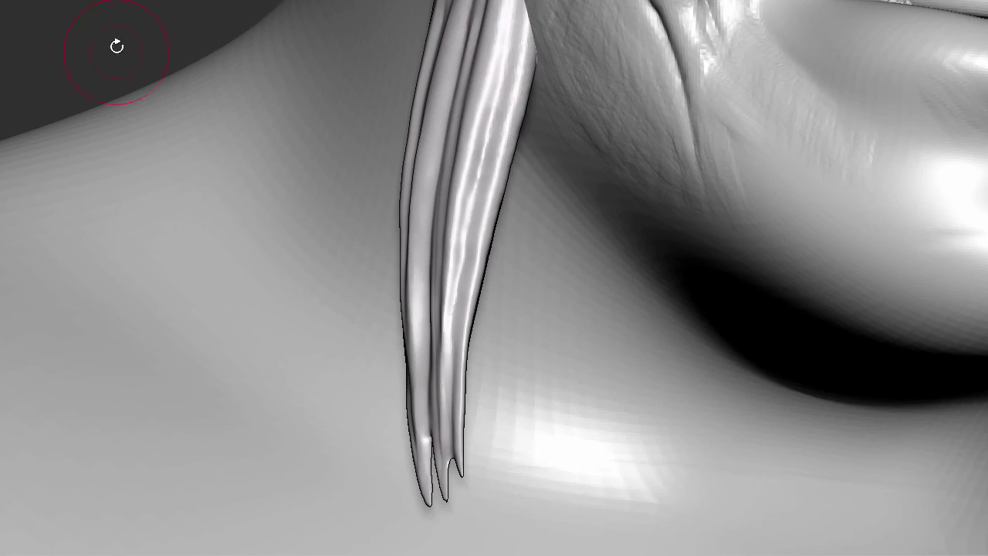